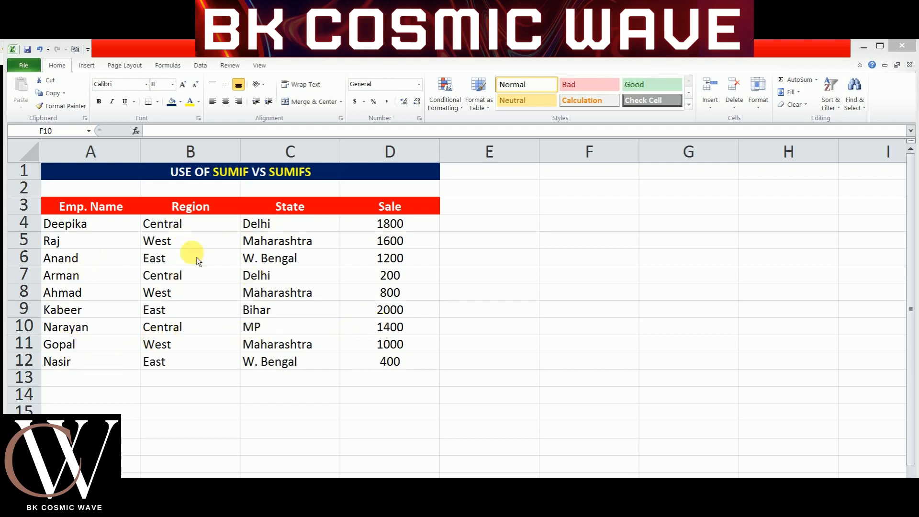
click(164, 229)
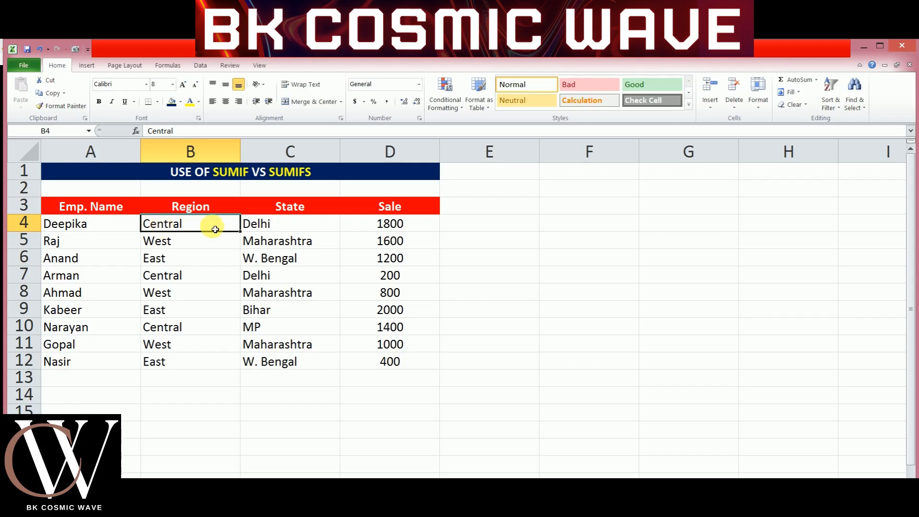
click(176, 281)
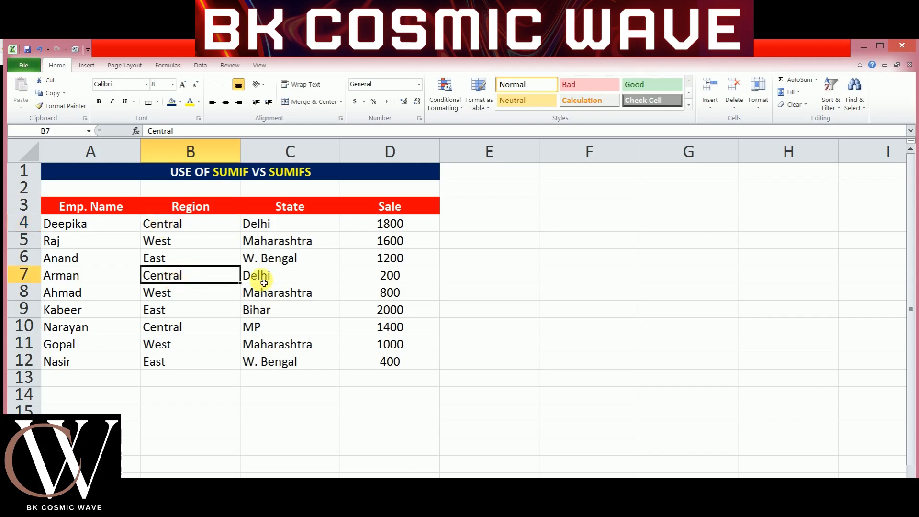
click(175, 326)
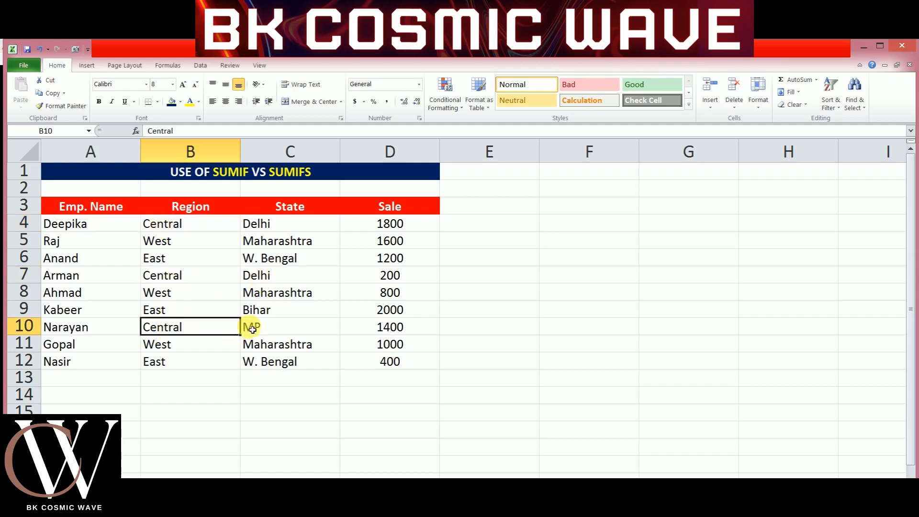
click(252, 330)
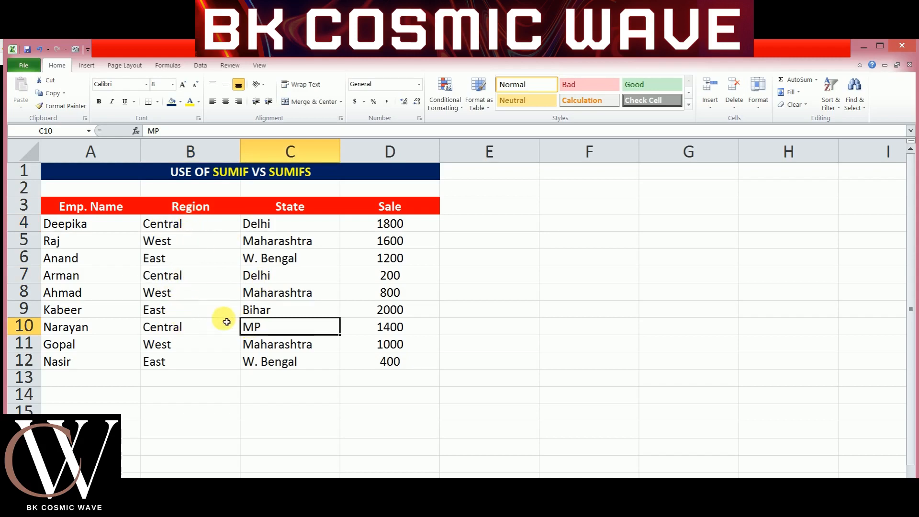
Step: Enter the formula =SUMIF(B4:B12,"Central",D4:D12) in cell E4 to total the sales of the Central region
click(517, 224)
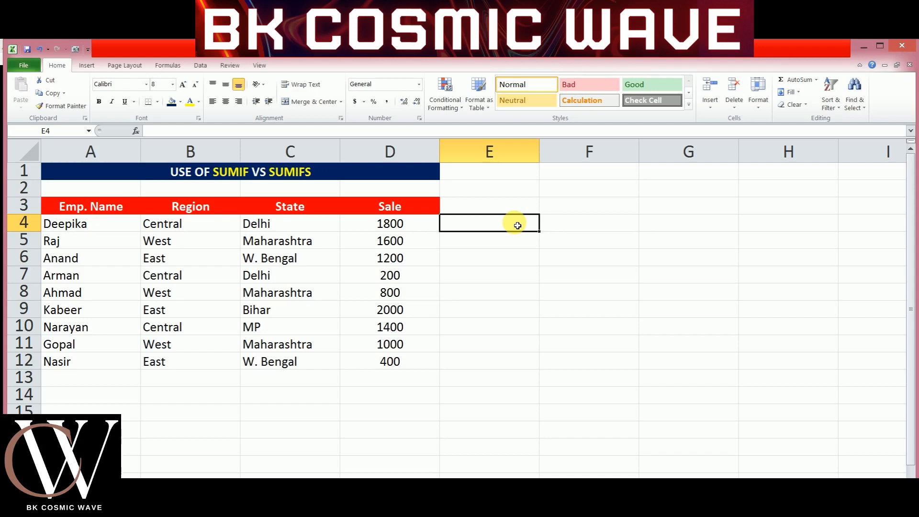
text(=)
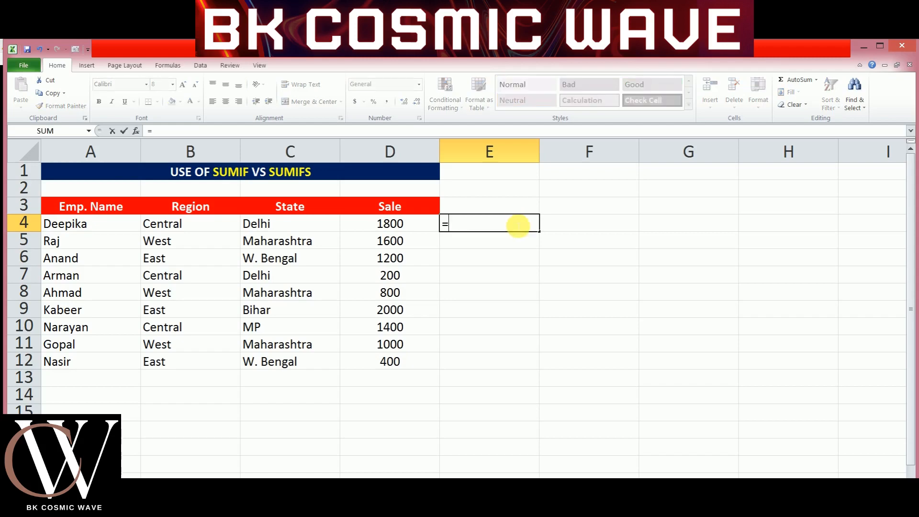
text(sum)
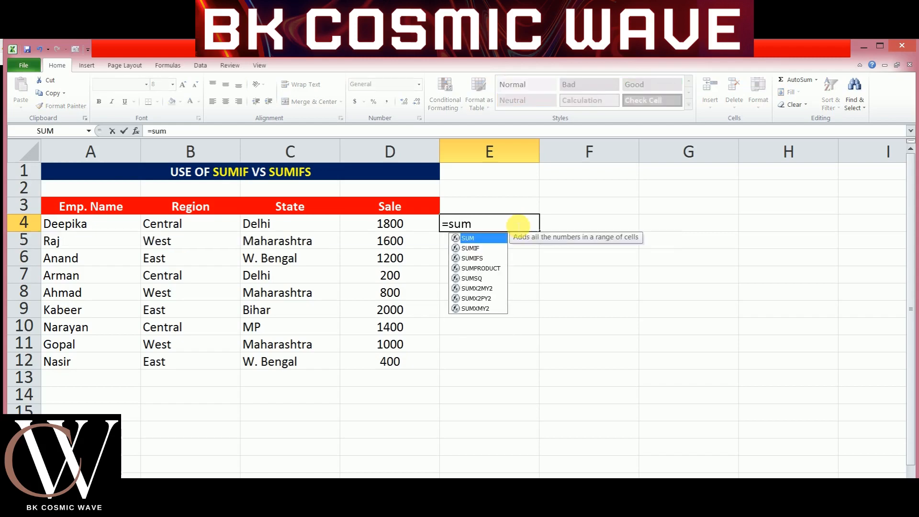
text(if)
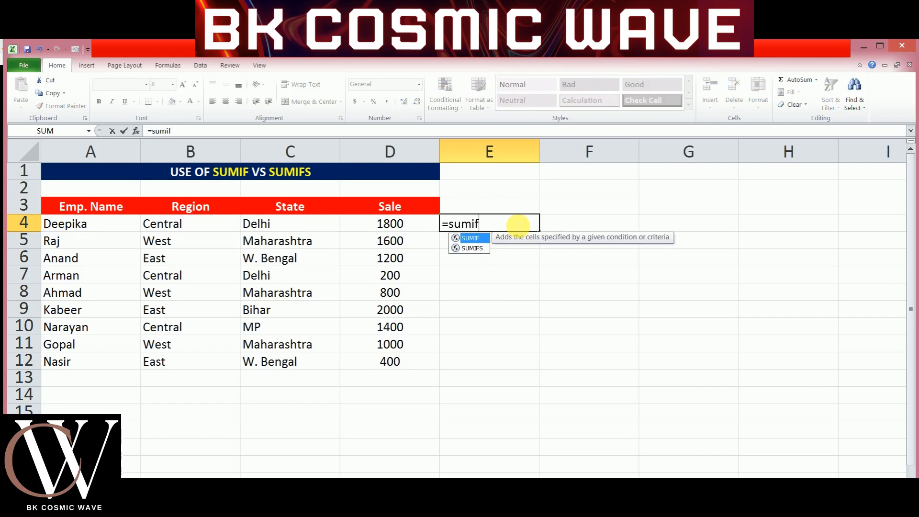
text(()
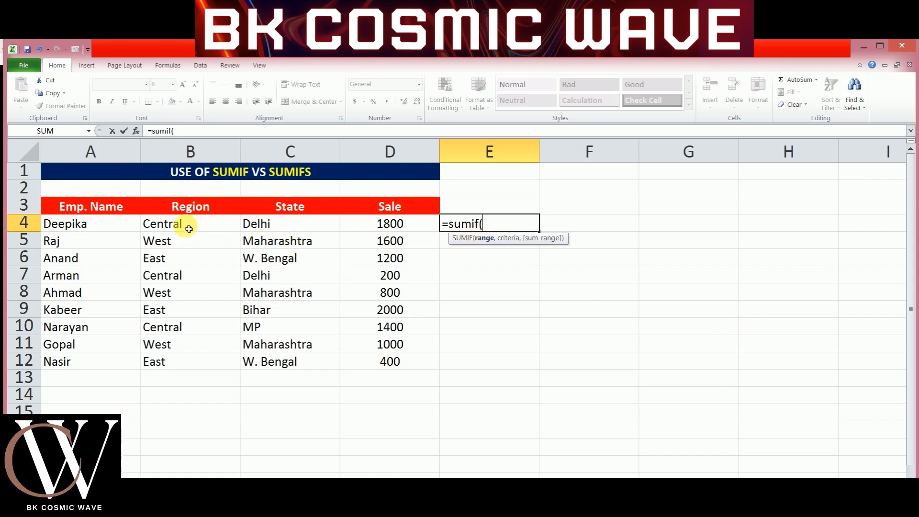
drag(189, 229, 183, 366)
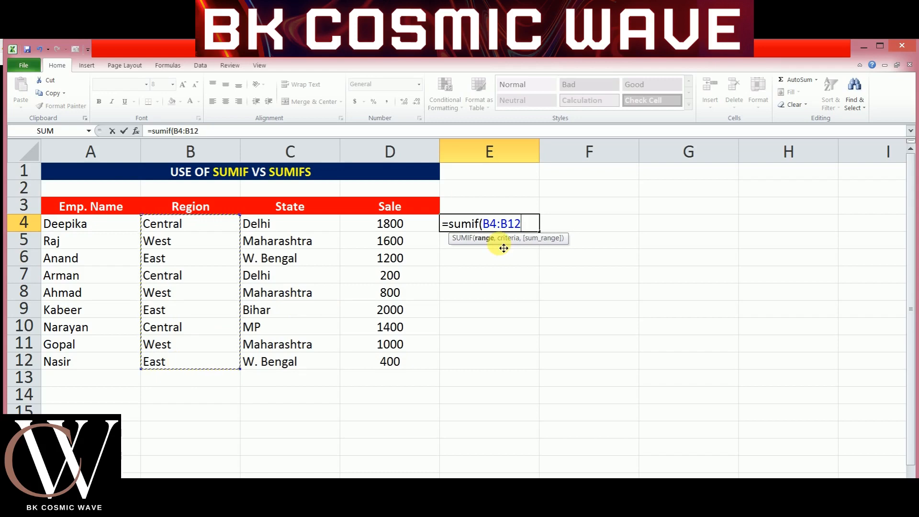
text(,)
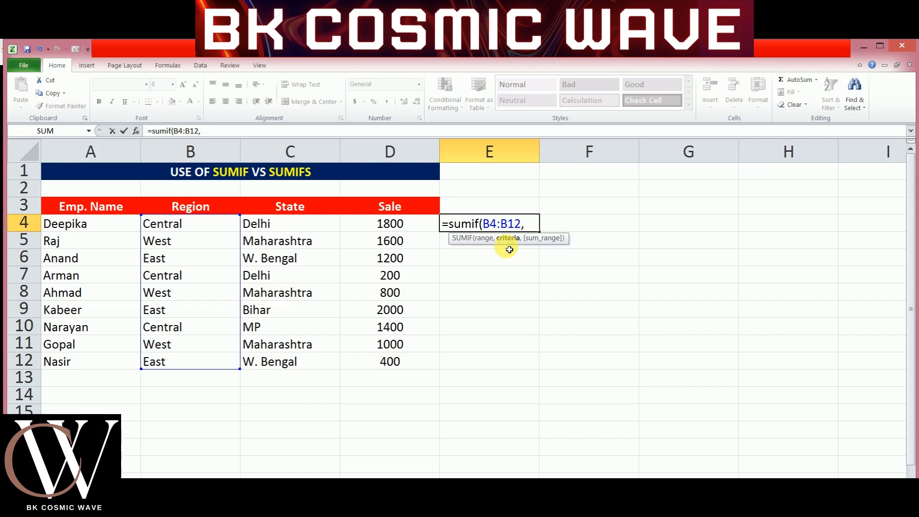
text(")
text(Central")
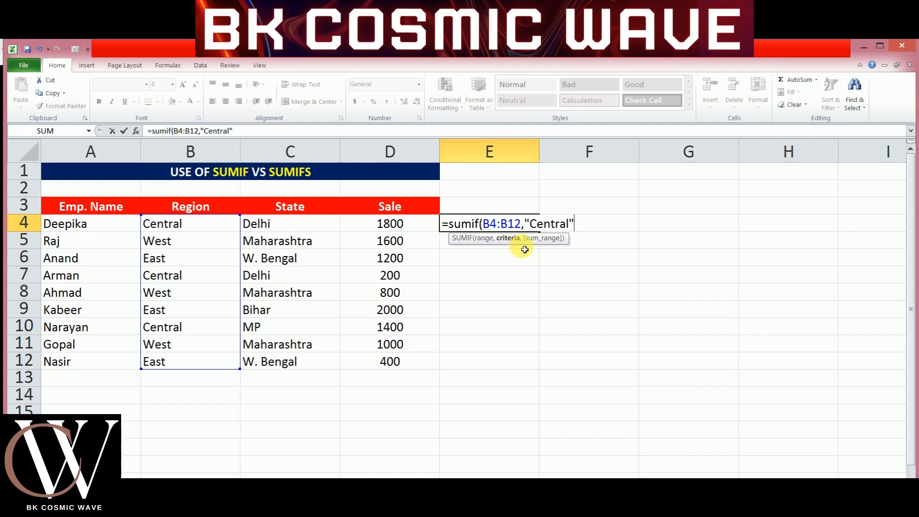
text(,)
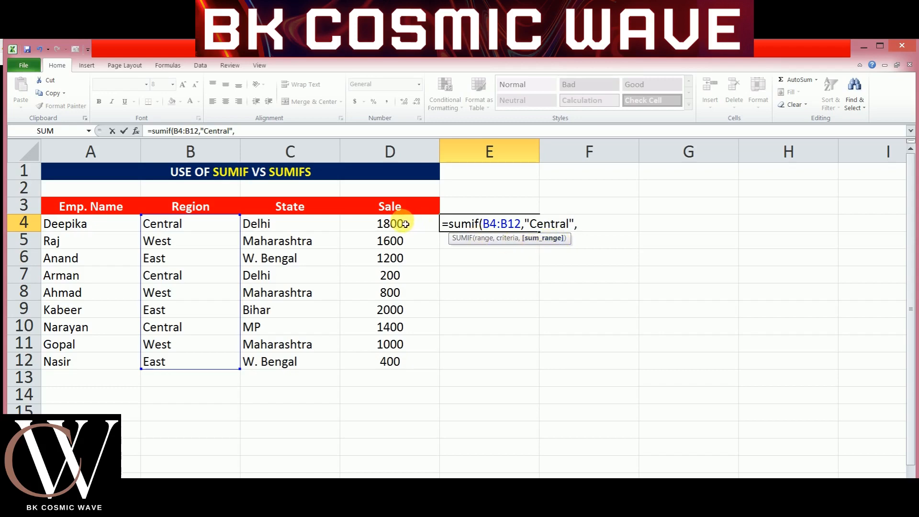
drag(405, 224, 423, 363)
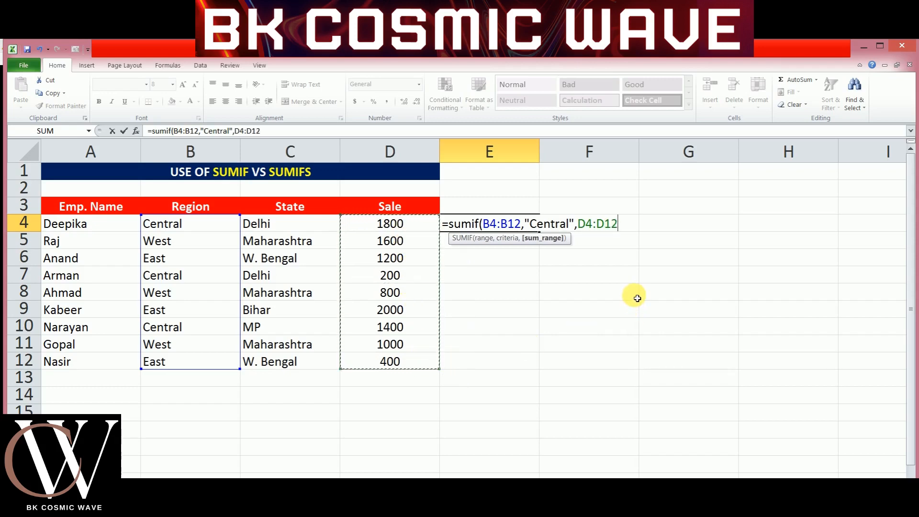
text())
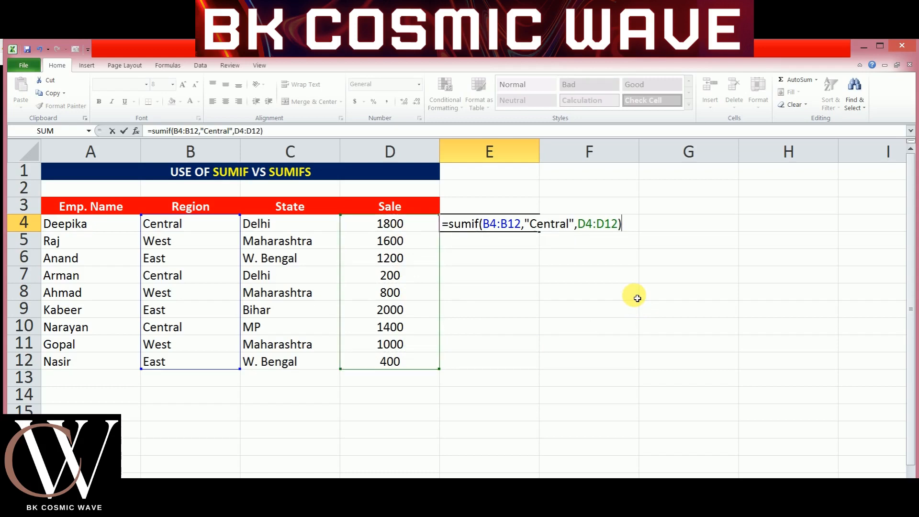
key(Return)
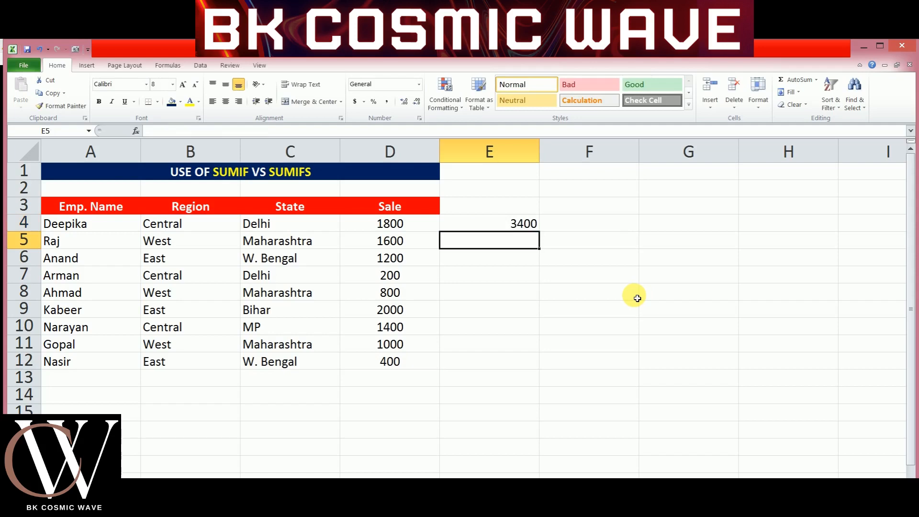
Step: Check the SUMIF result in E4 against the Central region rows 4, 7 and 10 and their Sale values
click(528, 227)
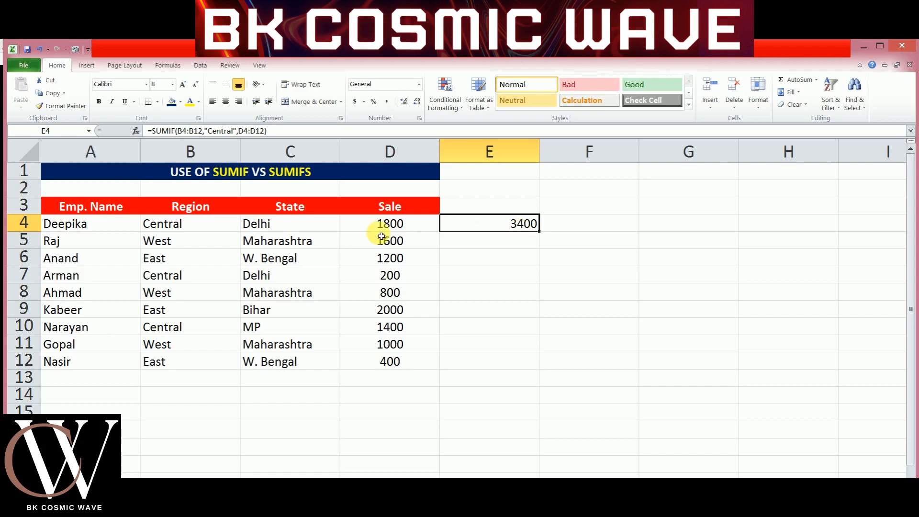
click(194, 230)
drag(194, 230, 388, 225)
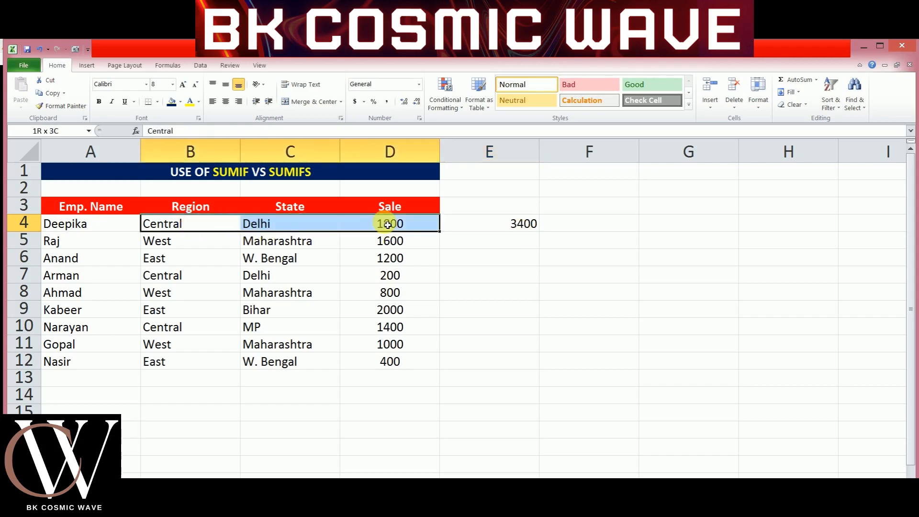
drag(169, 275, 379, 278)
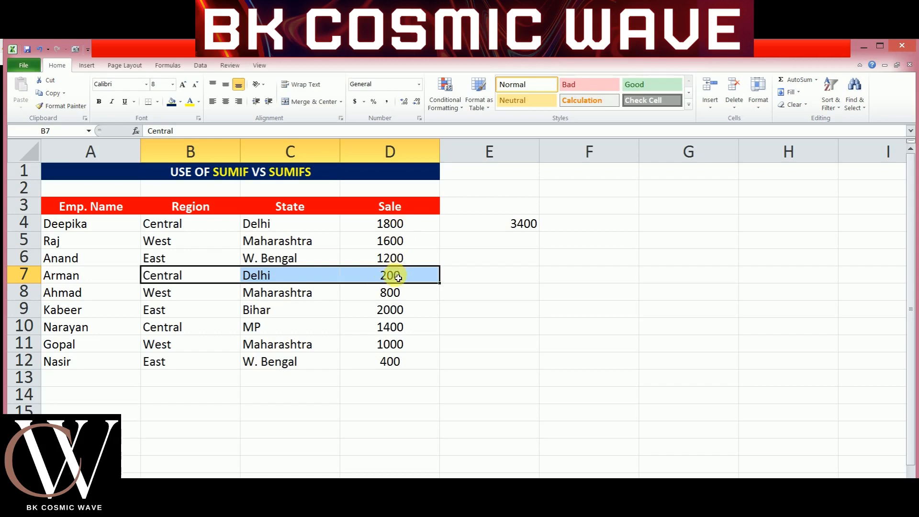
click(159, 332)
drag(270, 331, 371, 328)
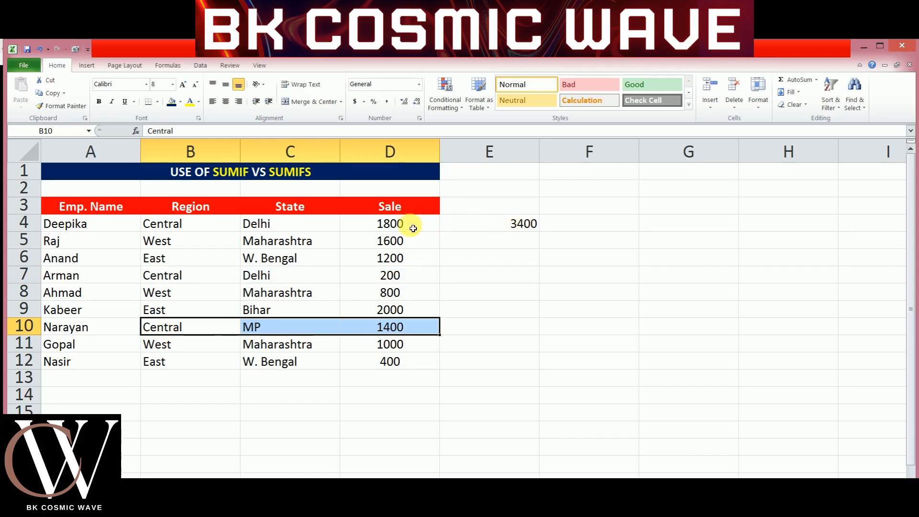
click(398, 225)
click(398, 281)
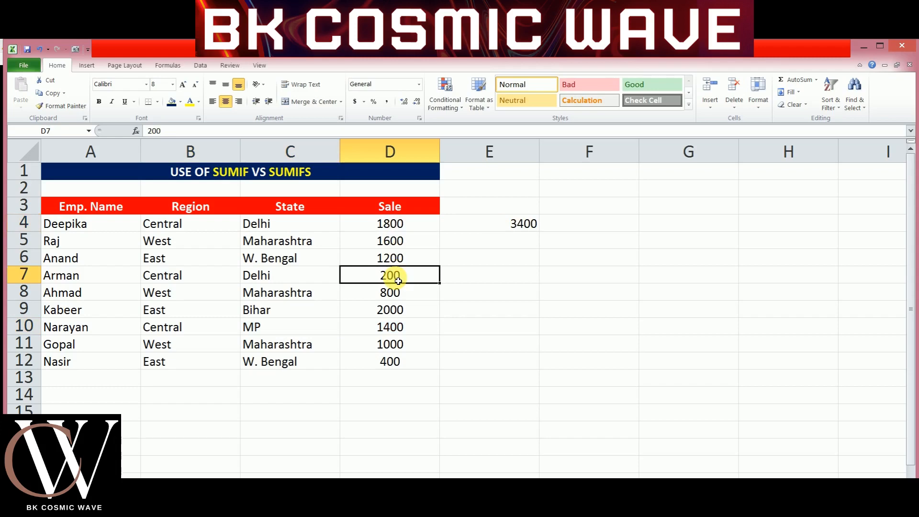
click(401, 332)
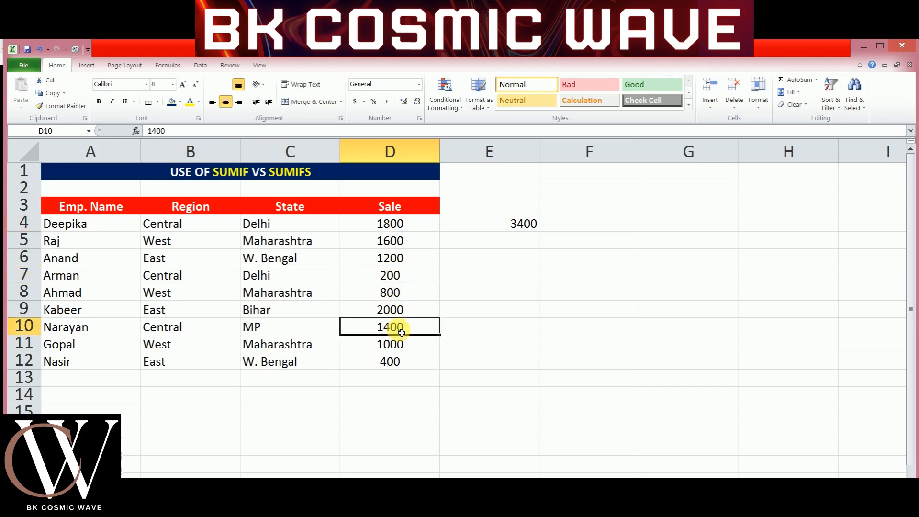
click(523, 230)
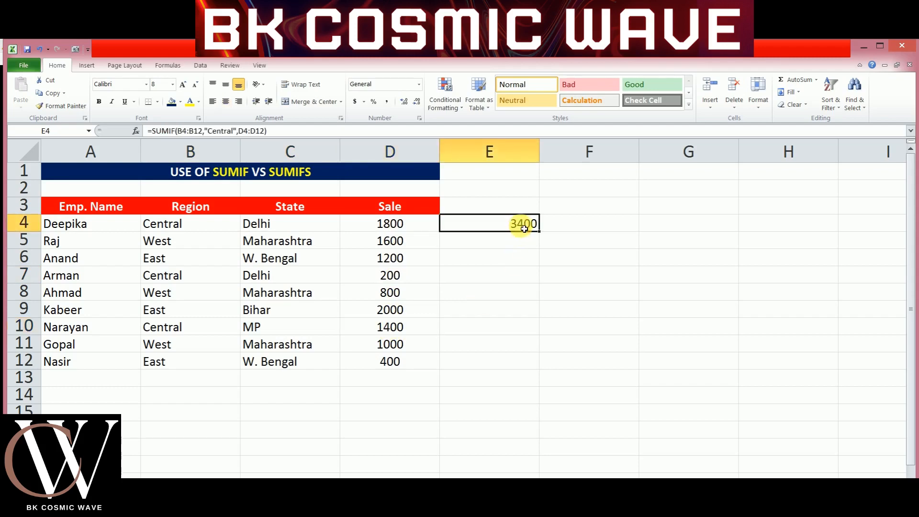
Step: Enter the heading "sumif" in cell E3 above the formula result, correcting its spelling
click(510, 208)
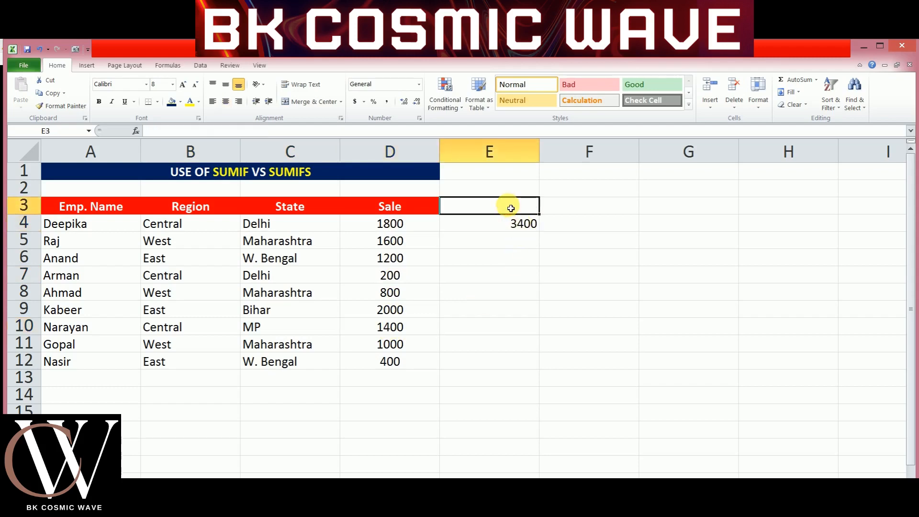
text(s)
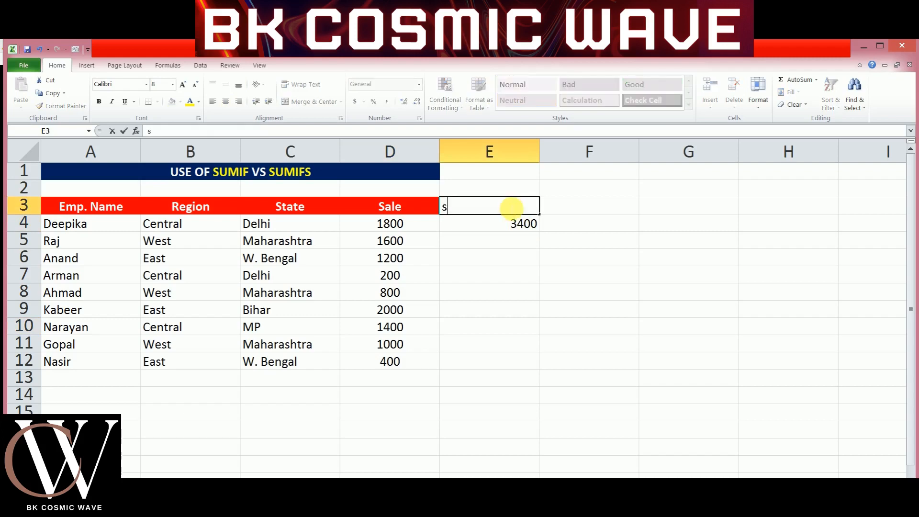
text(uif)
click(464, 235)
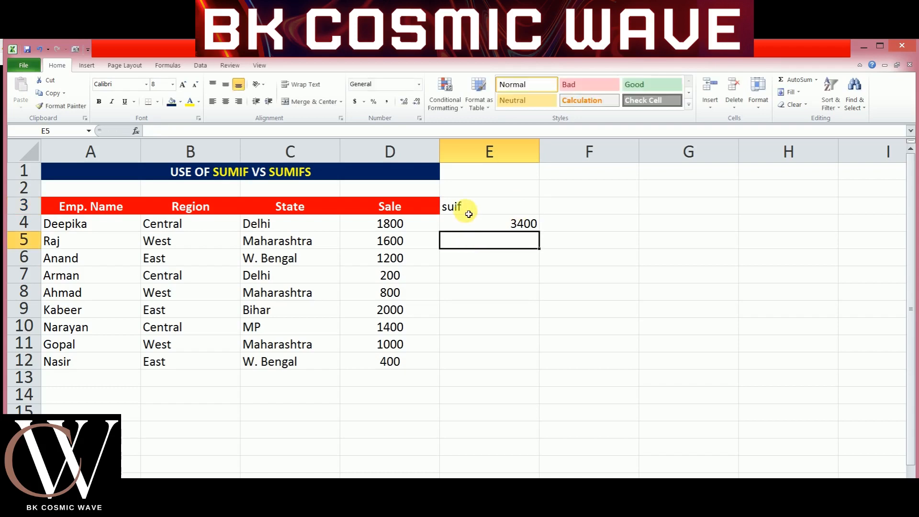
click(469, 211)
double_click(458, 206)
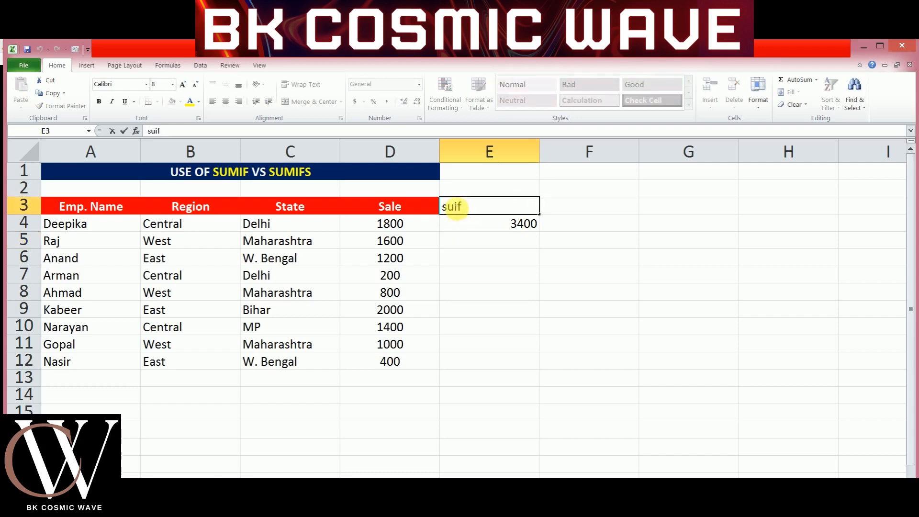
text(m)
click(504, 251)
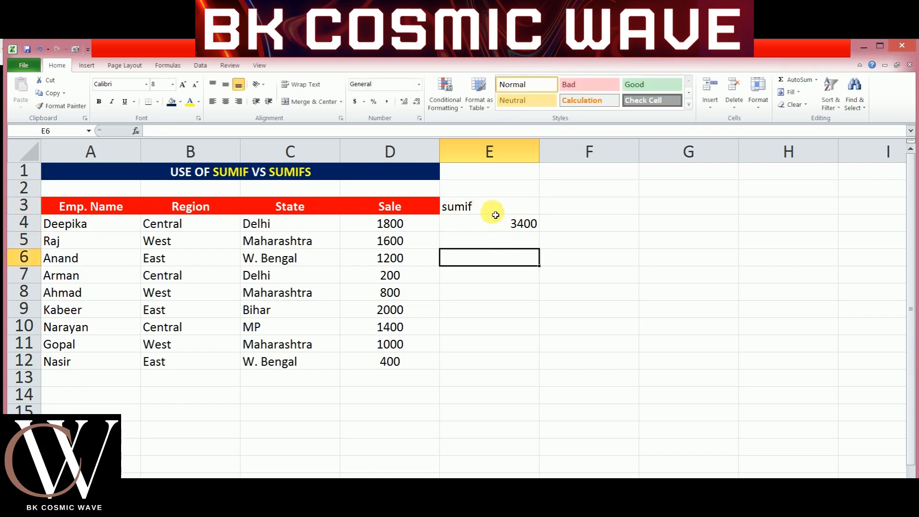
Step: Format the heading in E3 with a dark blue fill and bold, yellow, horizontally centered text
click(493, 211)
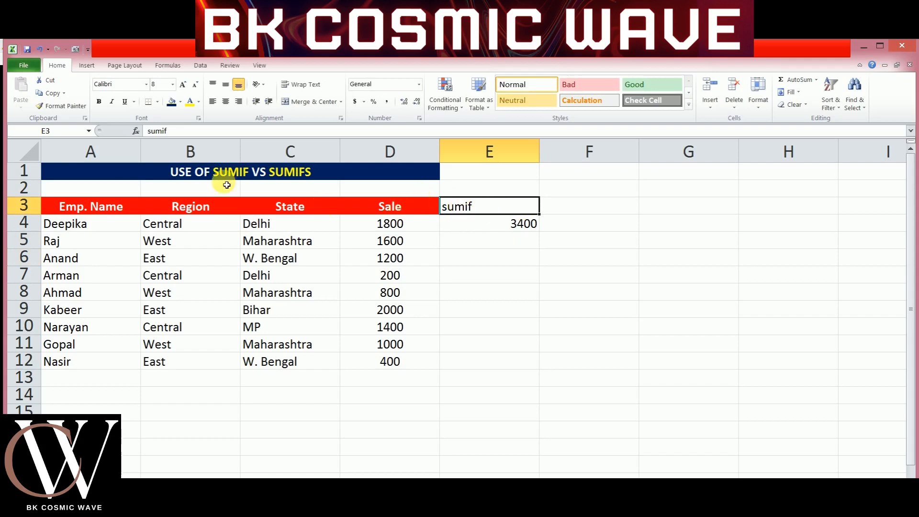
click(171, 101)
click(189, 101)
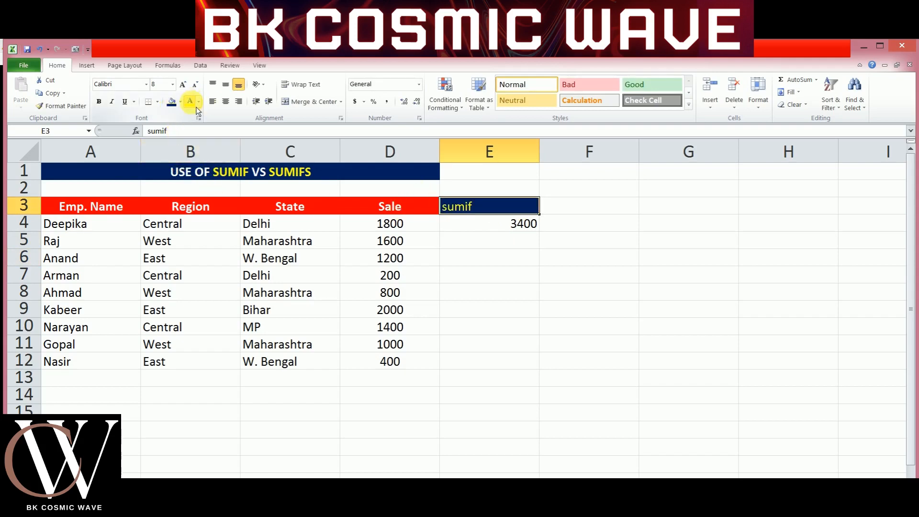
click(99, 101)
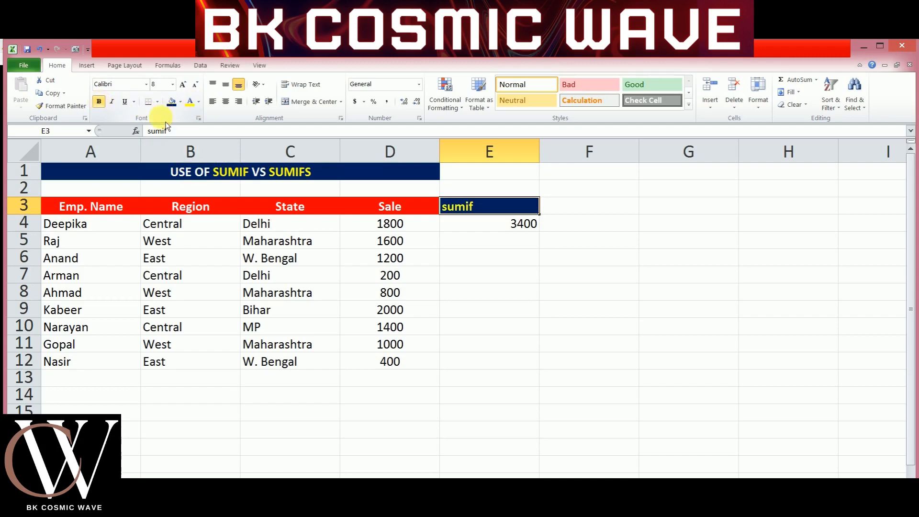
click(225, 101)
Step: Enter the formula =SUMIF(B4:B12,"West",D4:D12) in cell F4 to total the sales of the West region
click(599, 213)
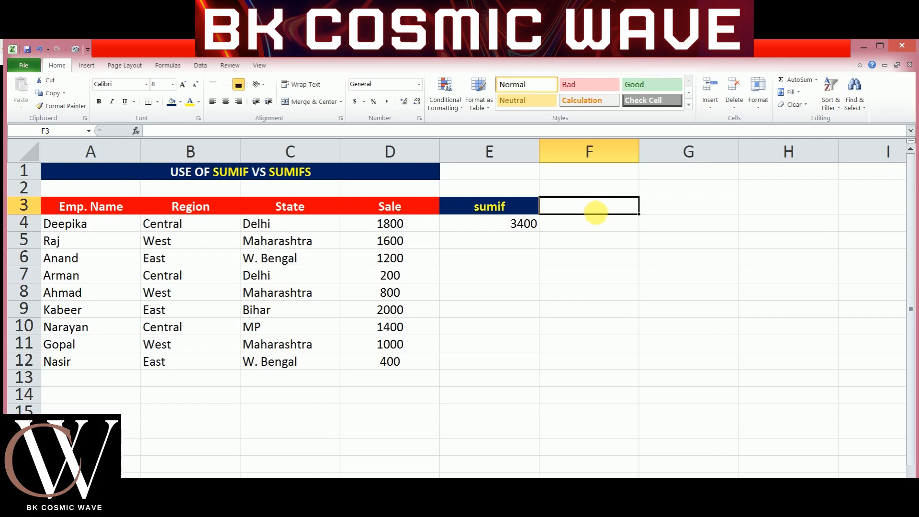
click(599, 227)
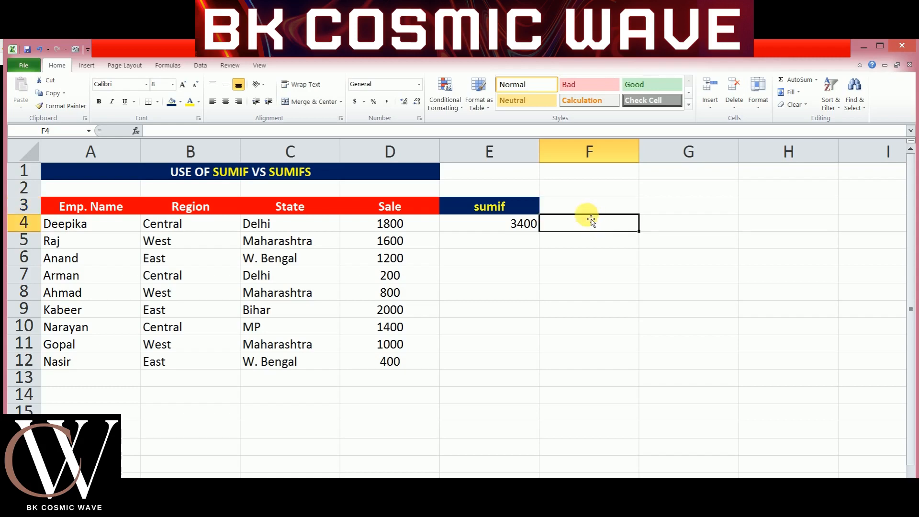
text(=)
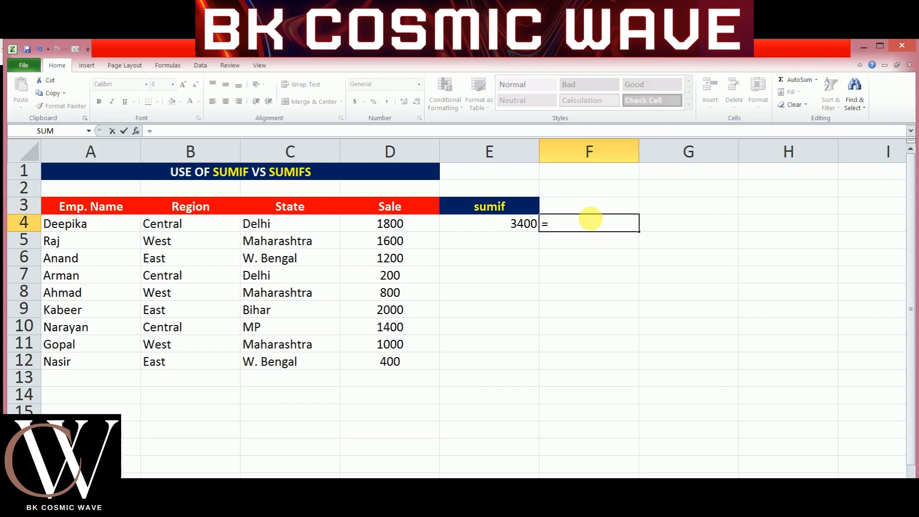
text(sum)
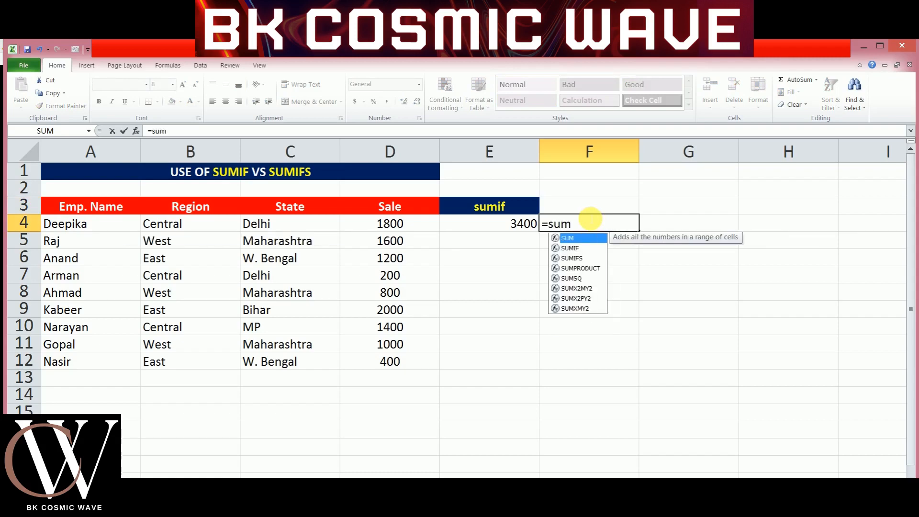
text(if)
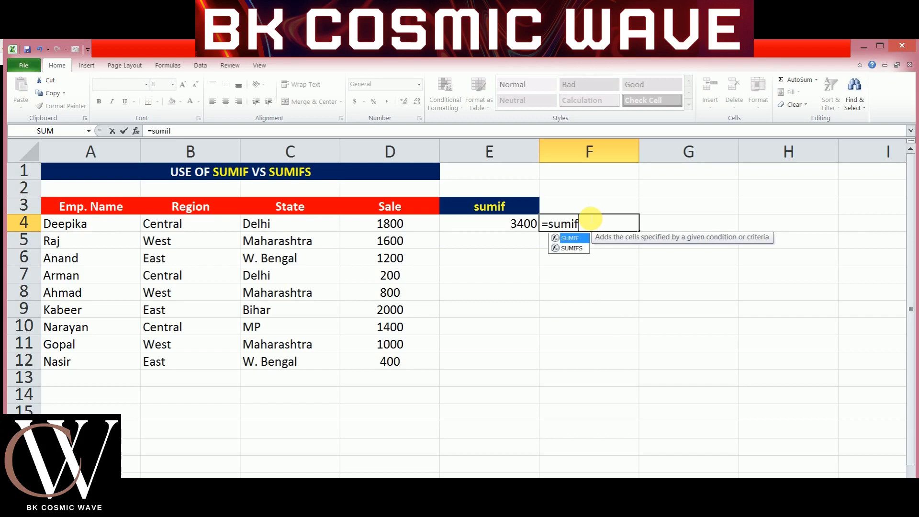
text(()
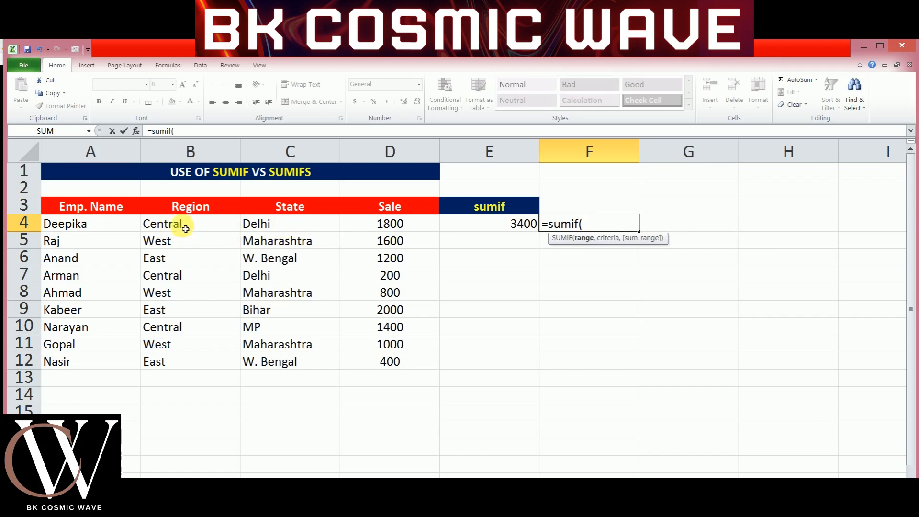
drag(186, 229, 203, 364)
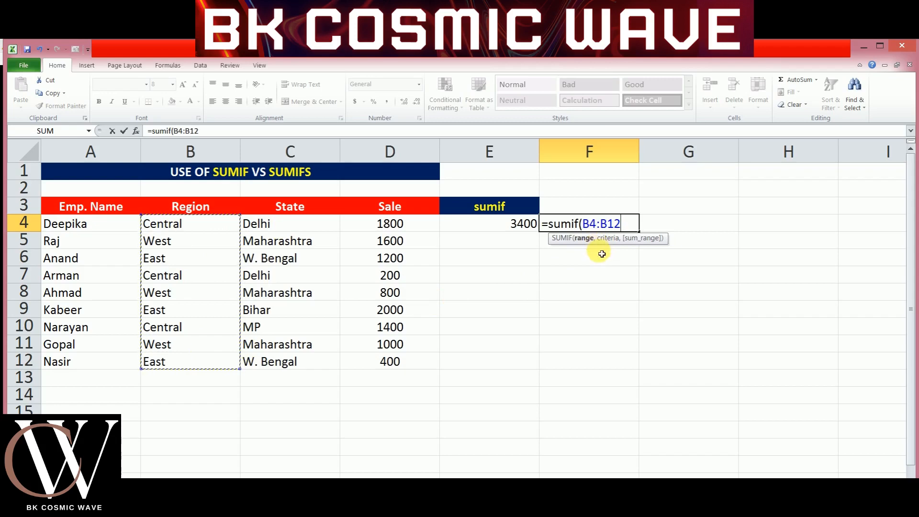
text(,)
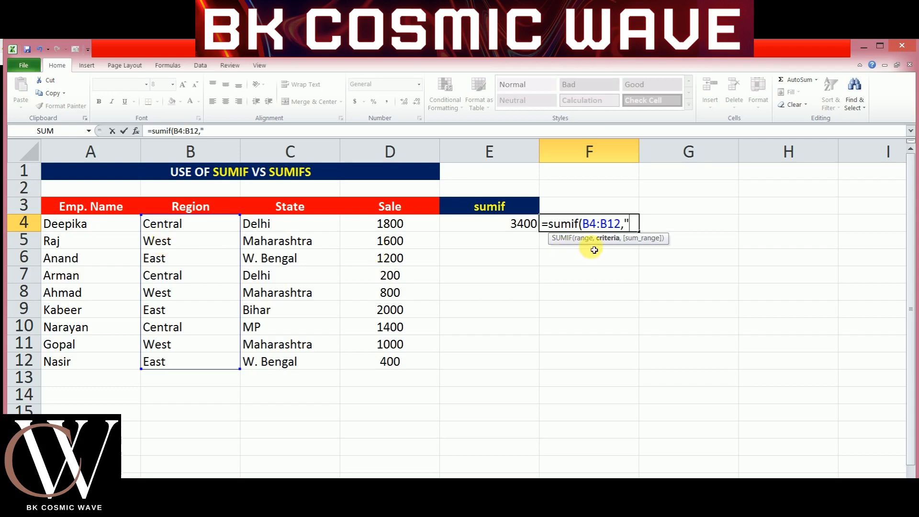
text(West",)
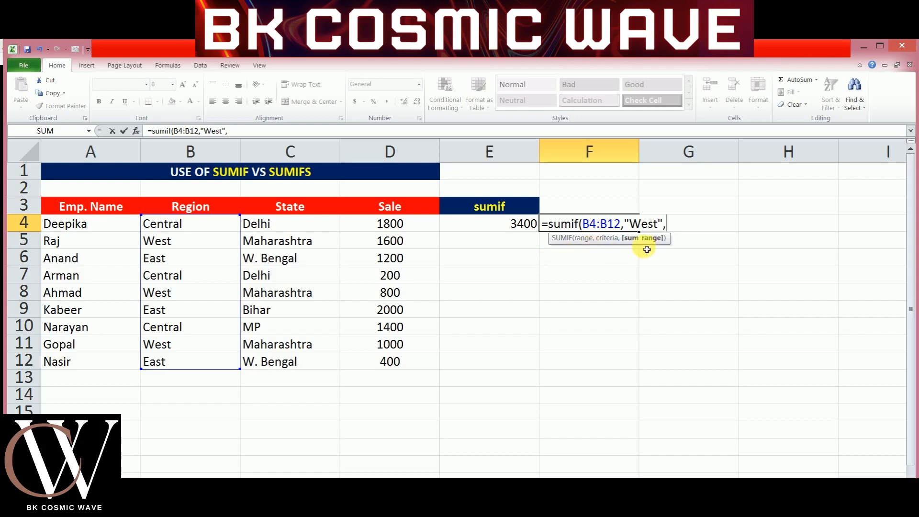
click(411, 228)
drag(411, 228, 410, 360)
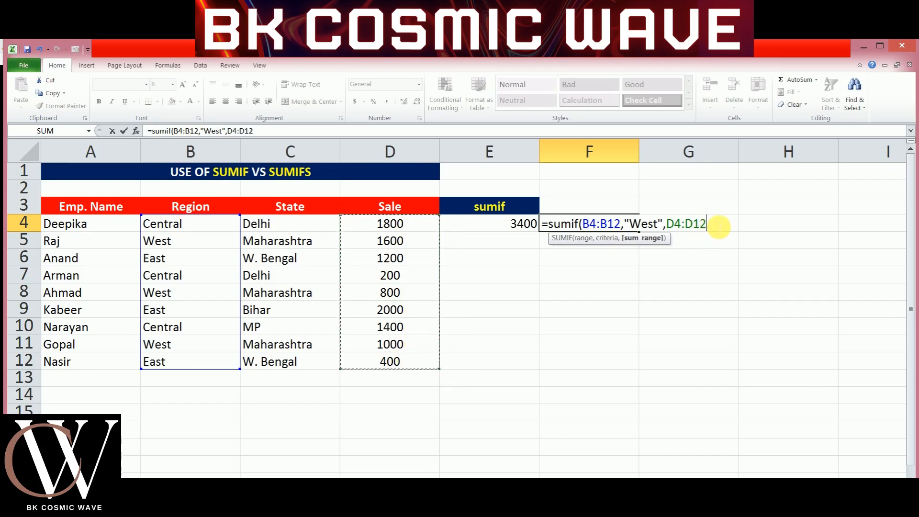
text())
key(Return)
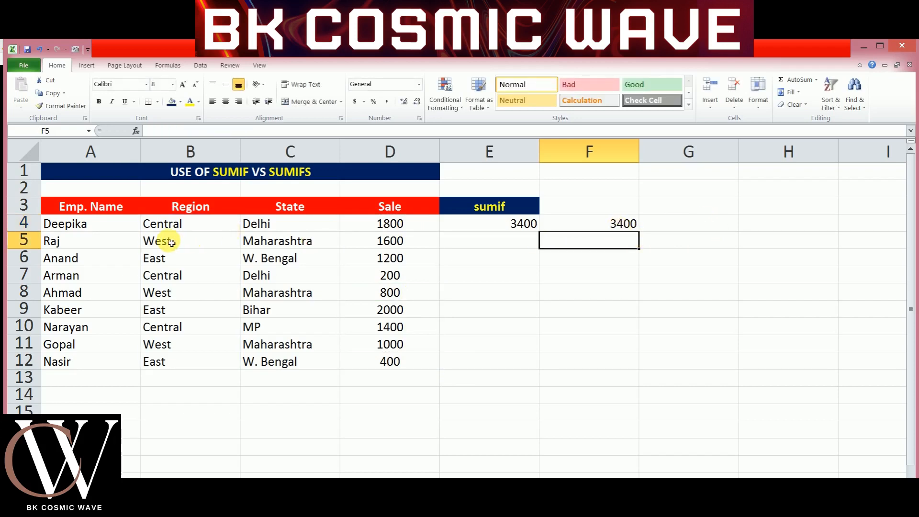
Step: Check the SUMIF result in F4 against the West region rows 5, 8 and 11 and their Sale values
click(586, 223)
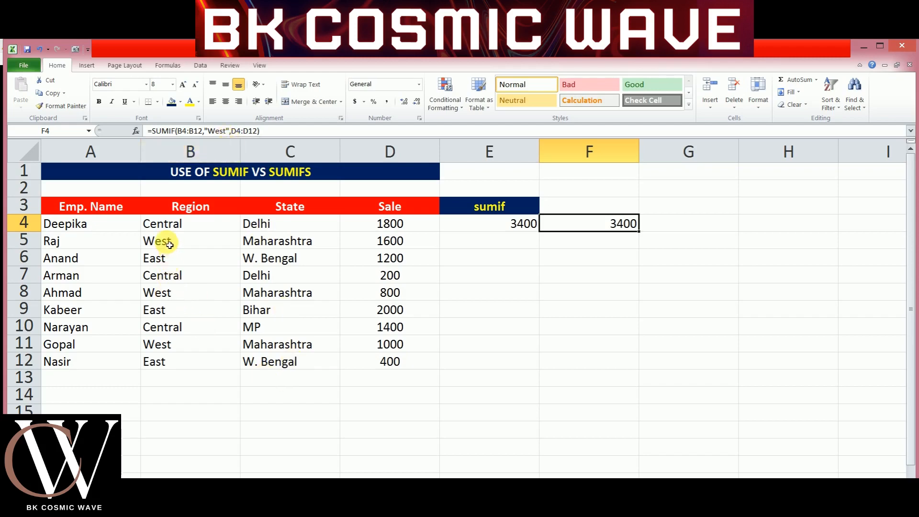
drag(162, 239, 367, 244)
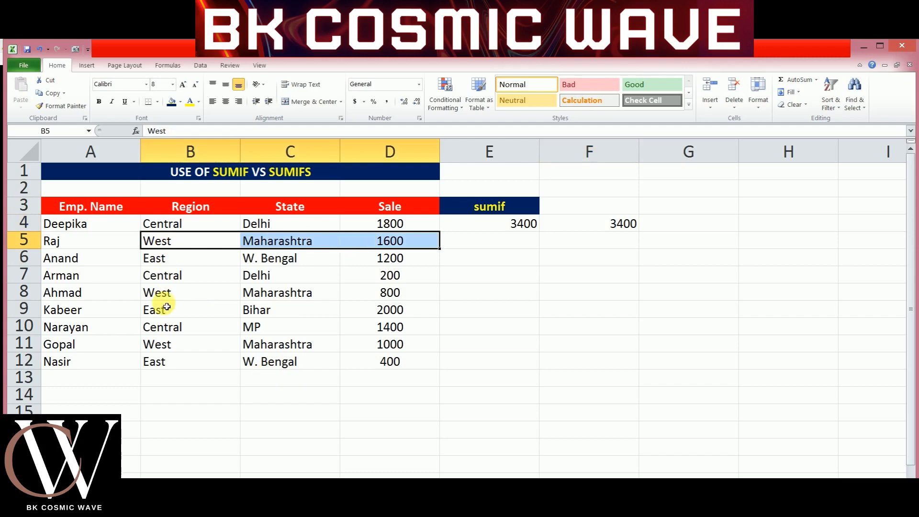
drag(163, 299, 363, 297)
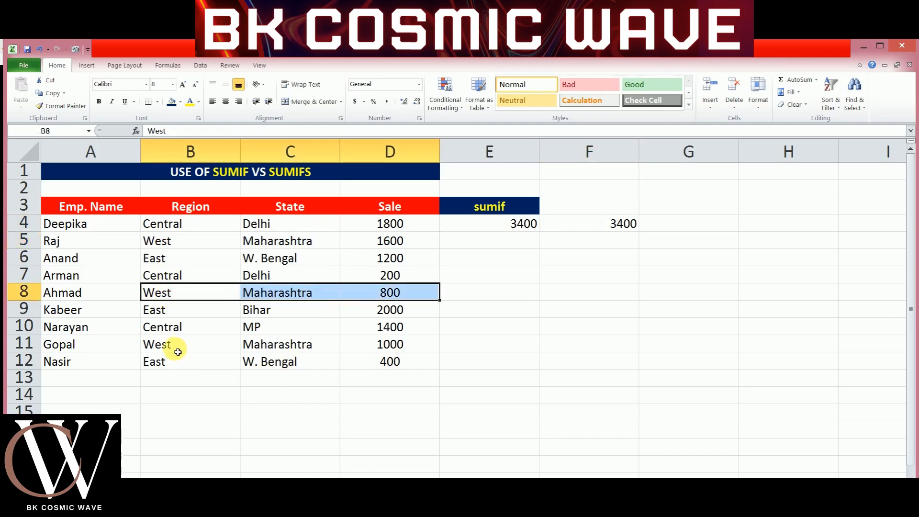
drag(178, 347, 366, 347)
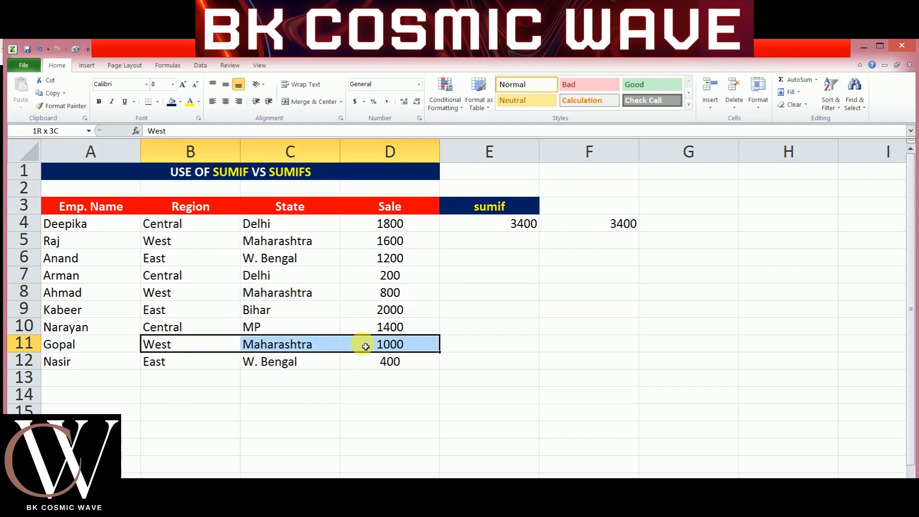
click(592, 224)
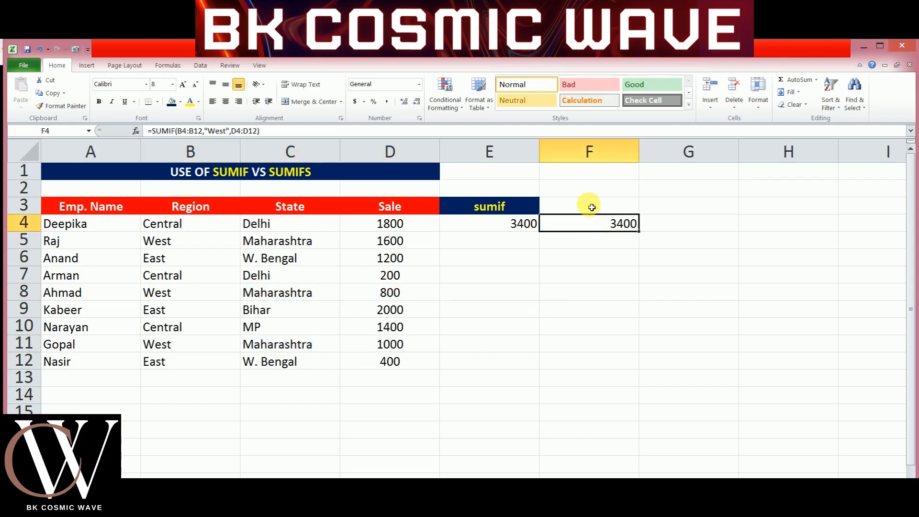
click(508, 208)
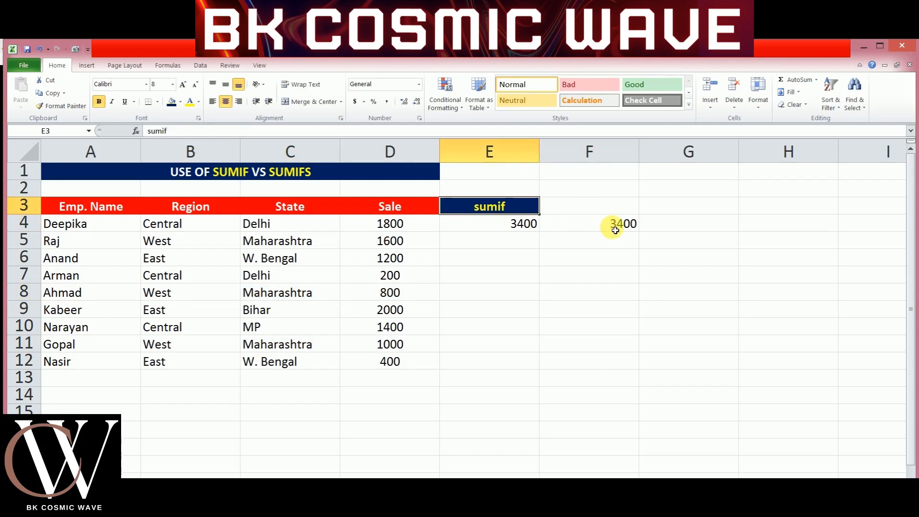
Step: Start a SUMIFS formula in cell G4 with the Sale values D4:D12 as the sum range
click(669, 210)
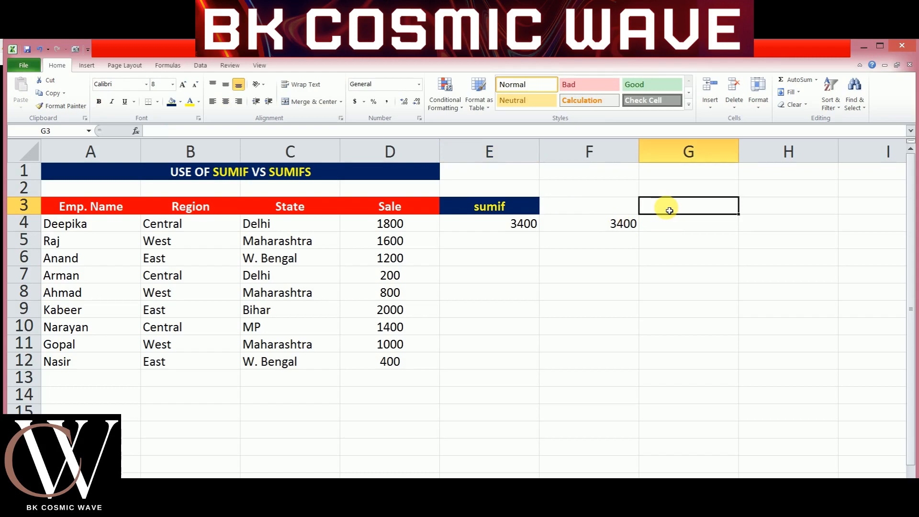
click(675, 227)
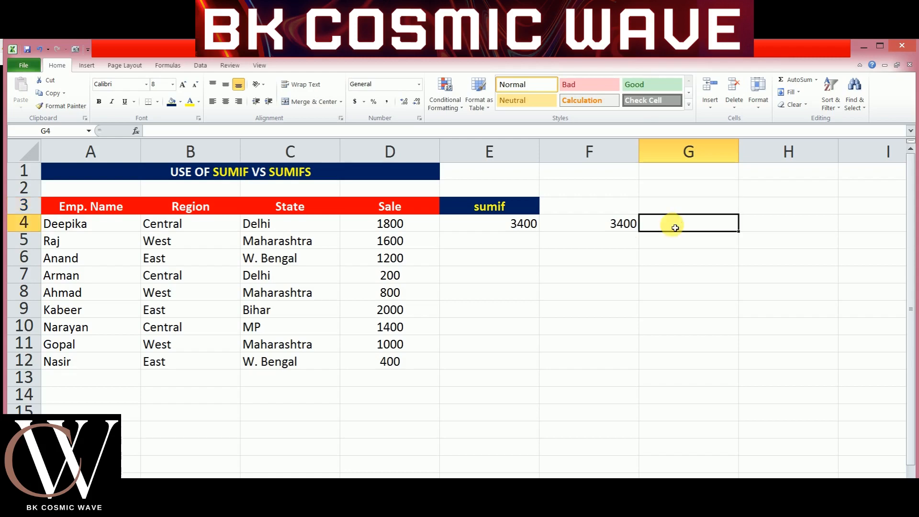
text(=)
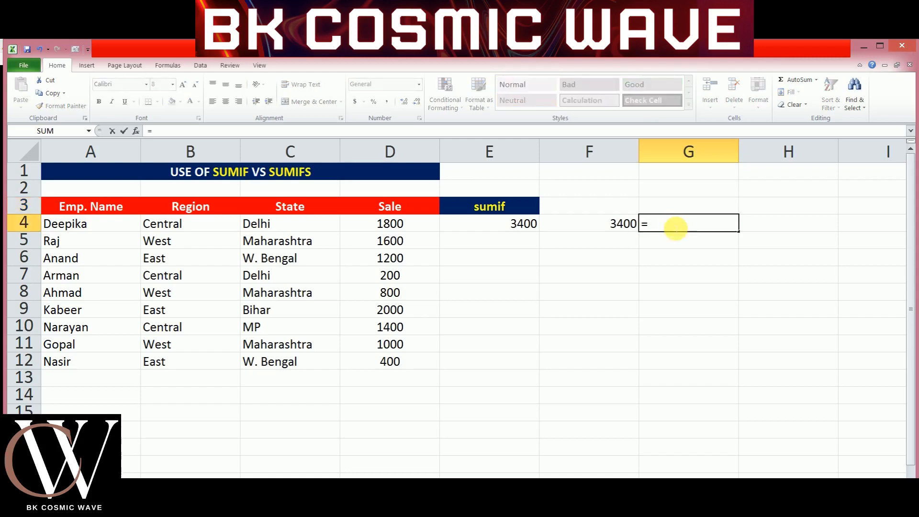
text(su)
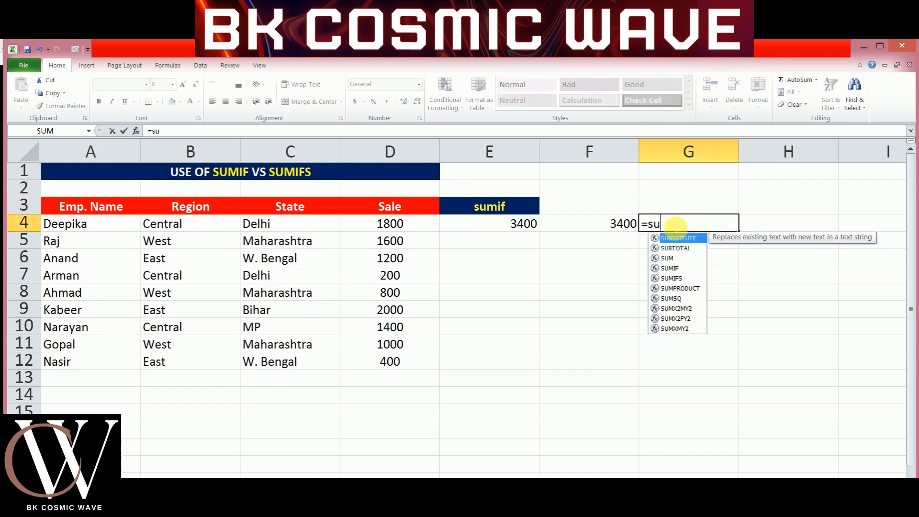
text(mifs)
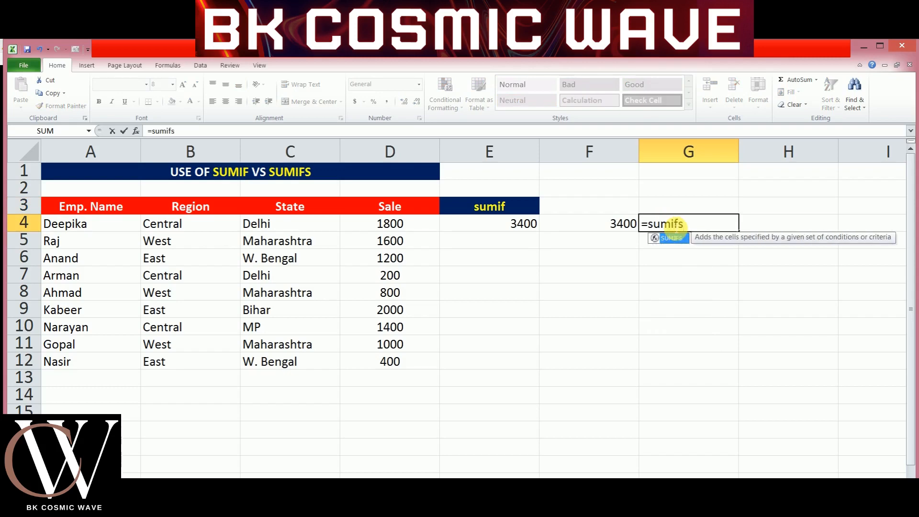
text(()
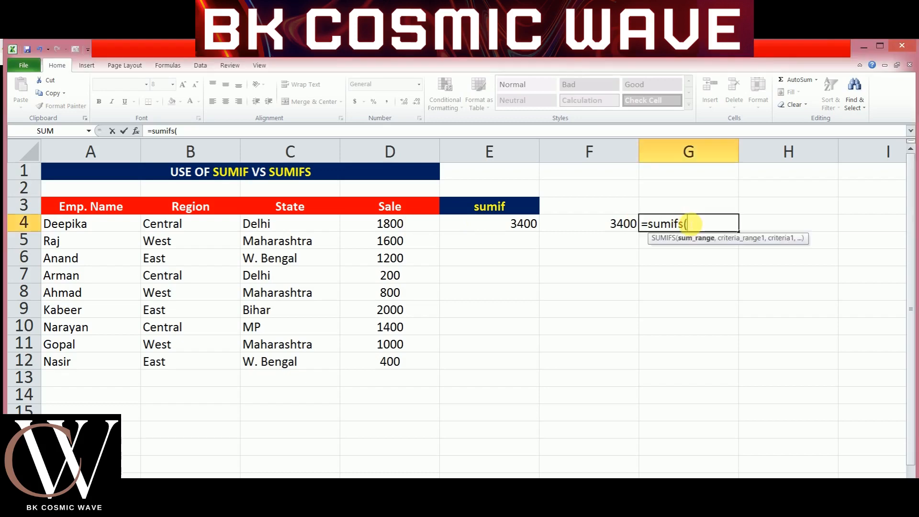
click(403, 227)
drag(403, 226, 398, 359)
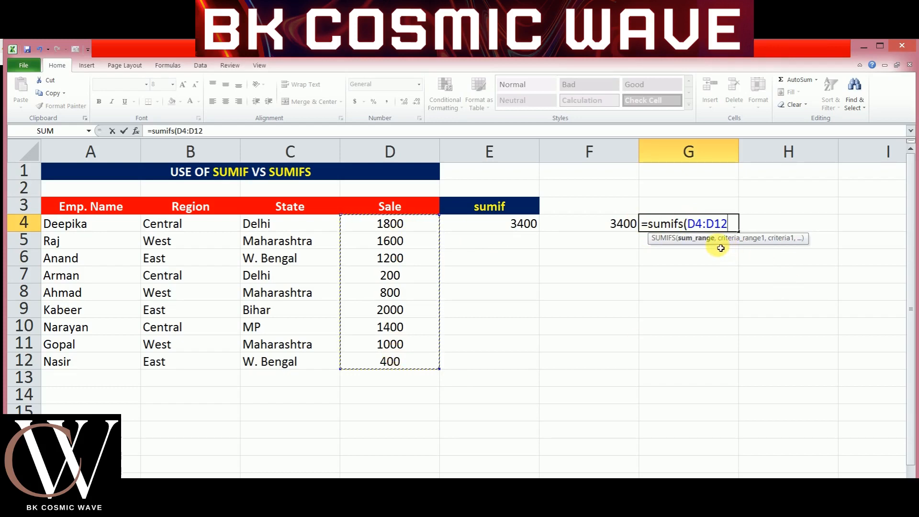
text(,)
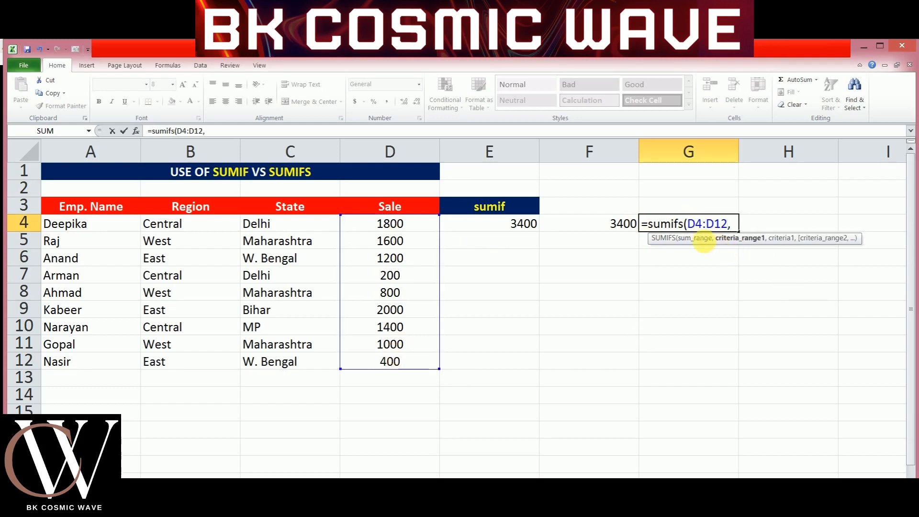
Step: Add the Region range B4:B12 with the criterion "Central" as the first condition of the SUMIFS formula
click(198, 224)
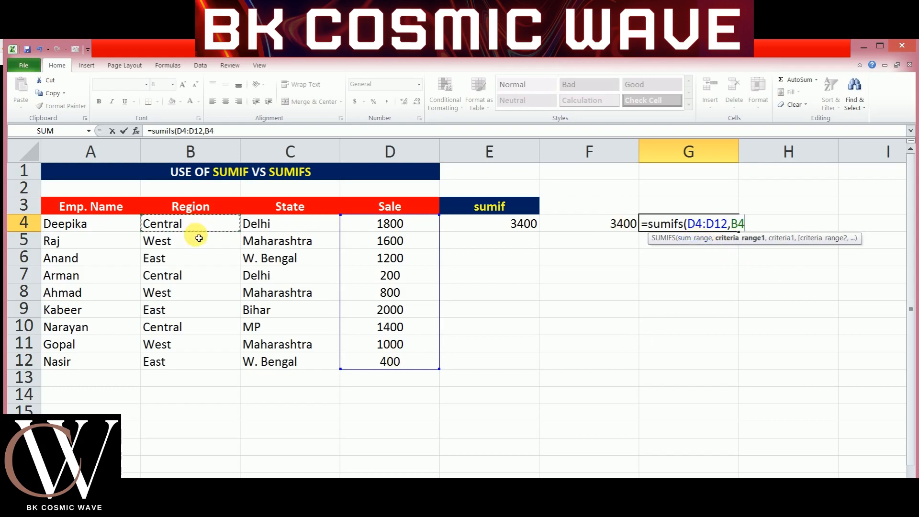
drag(199, 238, 230, 360)
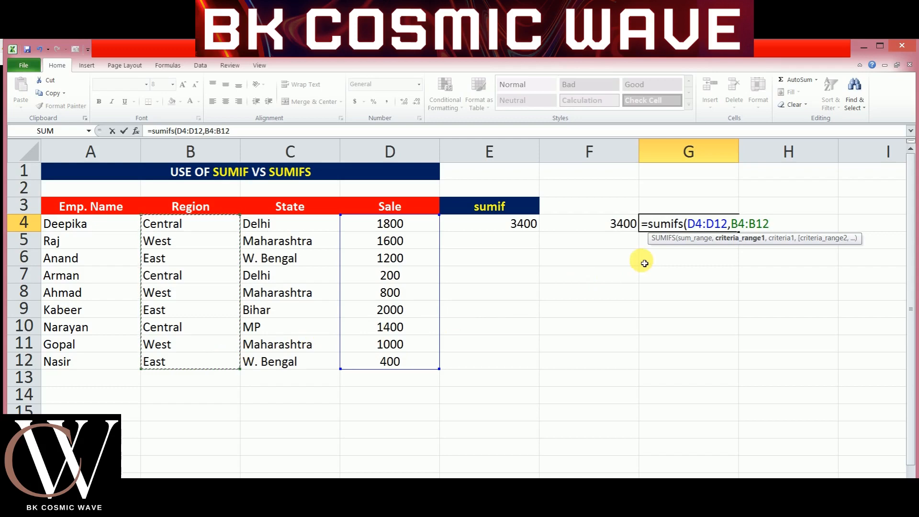
text(,)
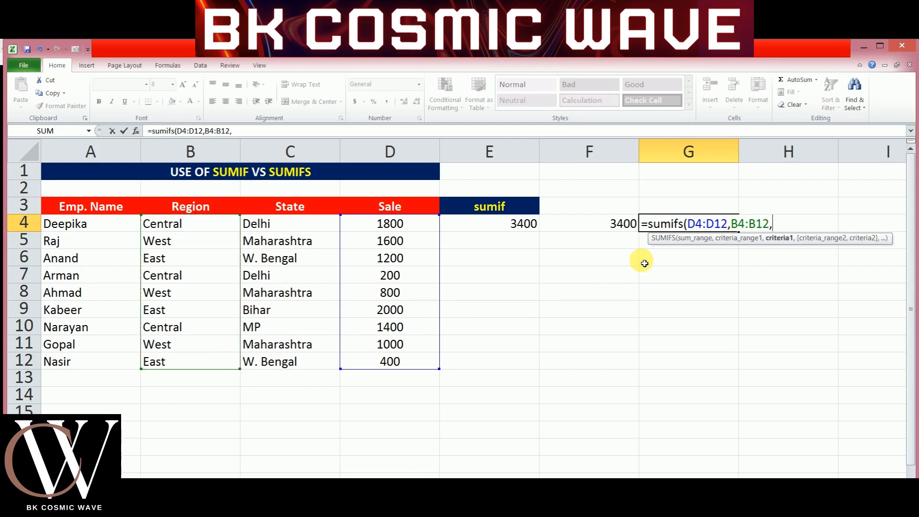
text("Central")
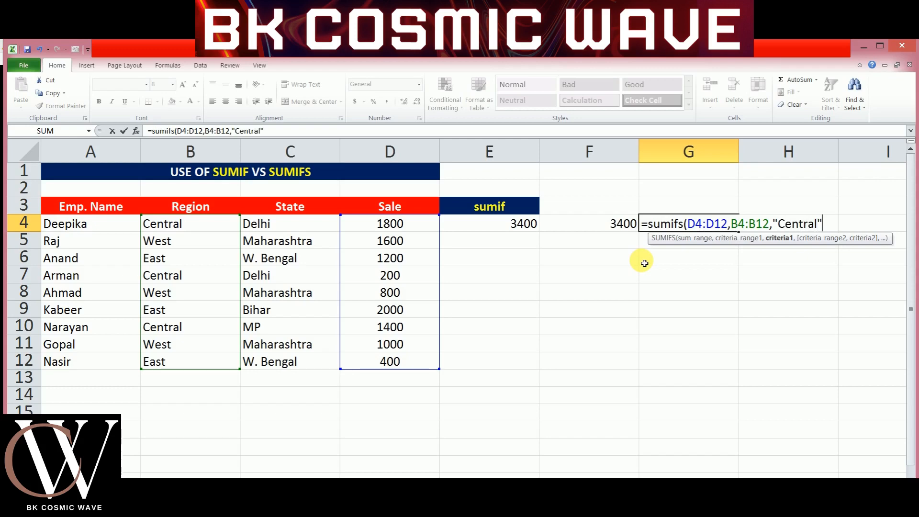
text(,)
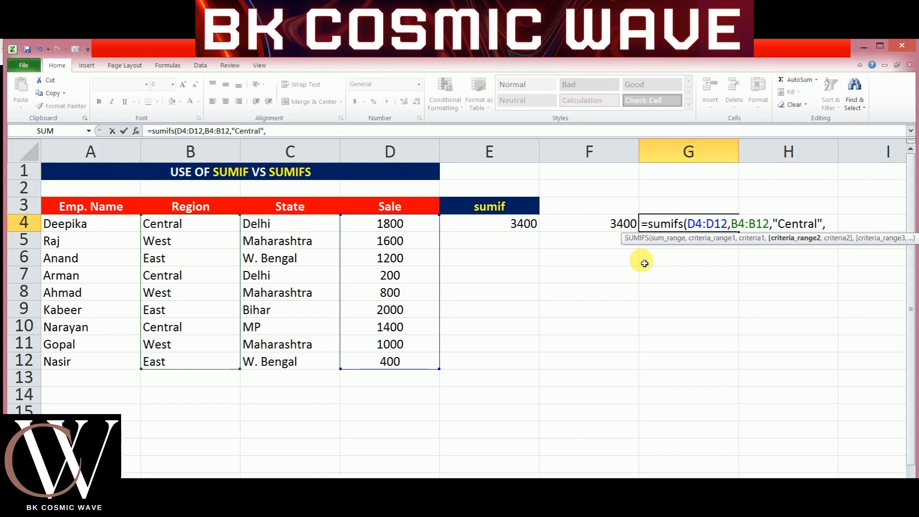
Step: Add the State range C4:C12 with the criterion "Delhi" as the second condition and complete the SUMIFS formula in G4
click(301, 227)
drag(300, 227, 297, 361)
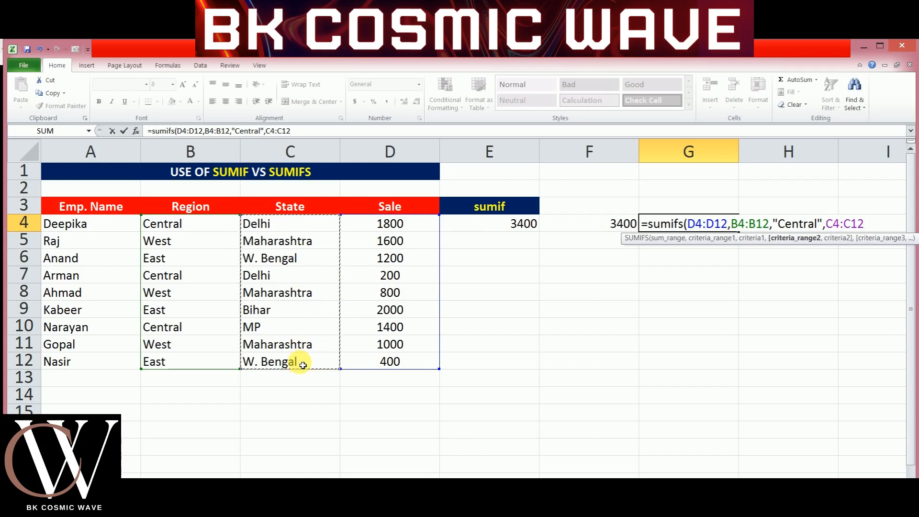
text(,)
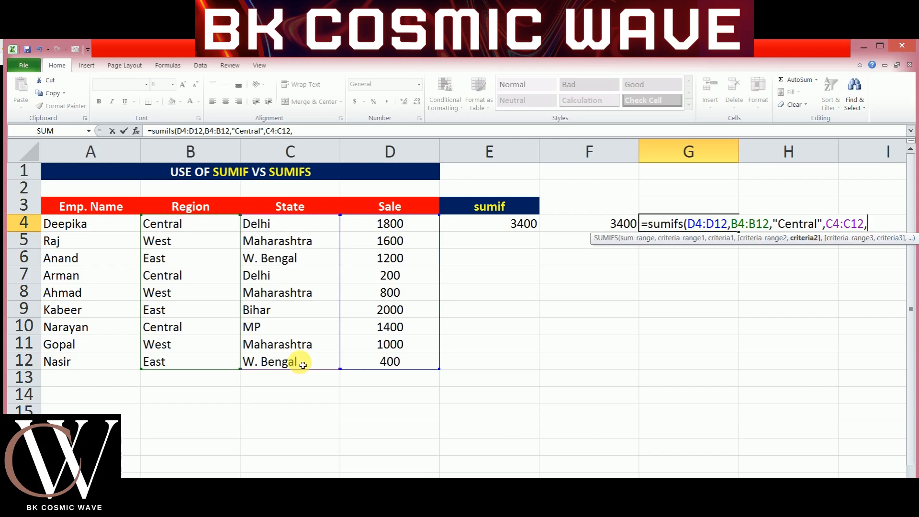
text("Delhi"))
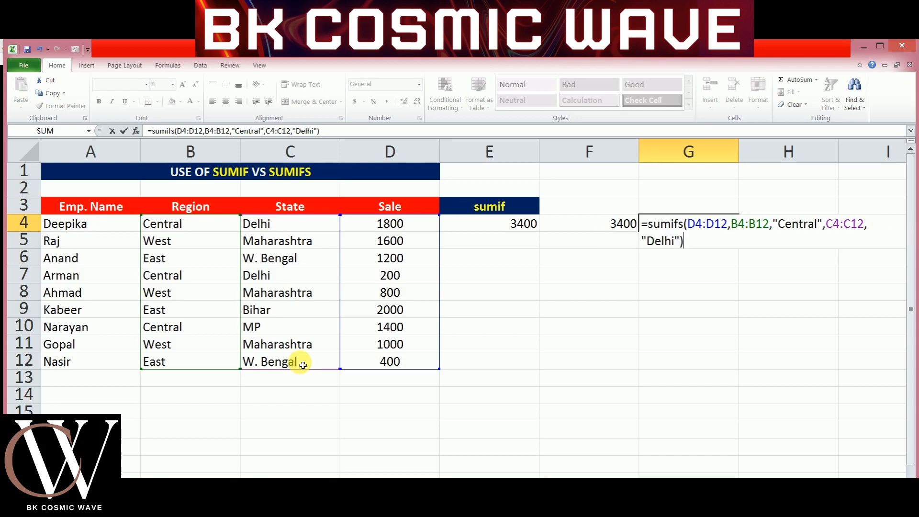
key(Return)
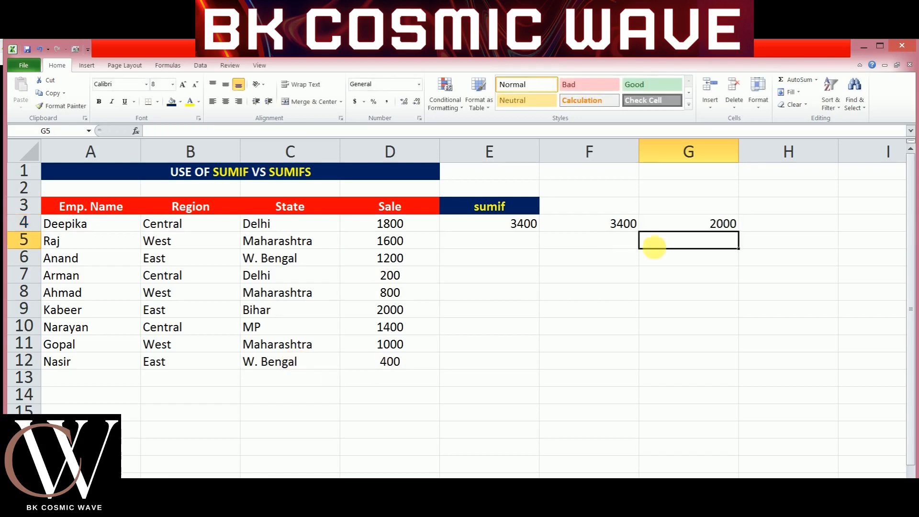
click(675, 227)
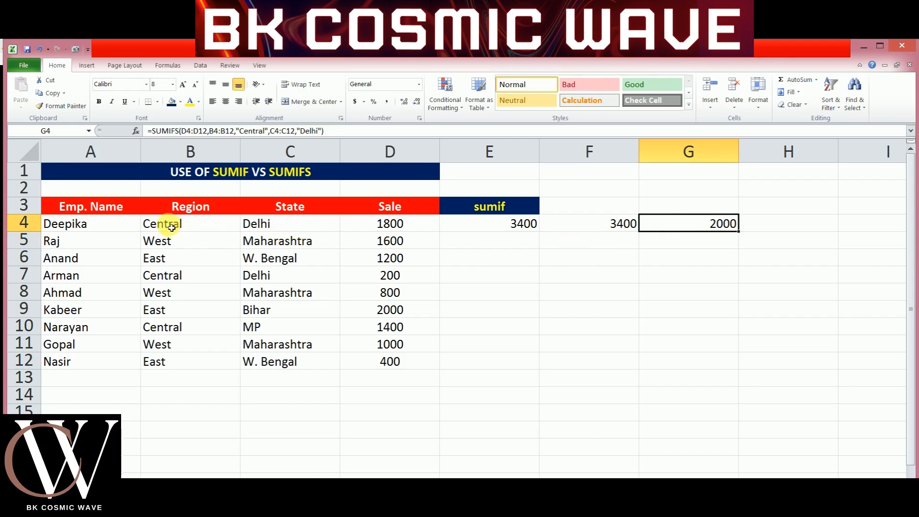
Step: Check the SUMIFS result in G4 against the Central and Delhi rows 4 and 7 and their Sale values
drag(172, 228, 368, 228)
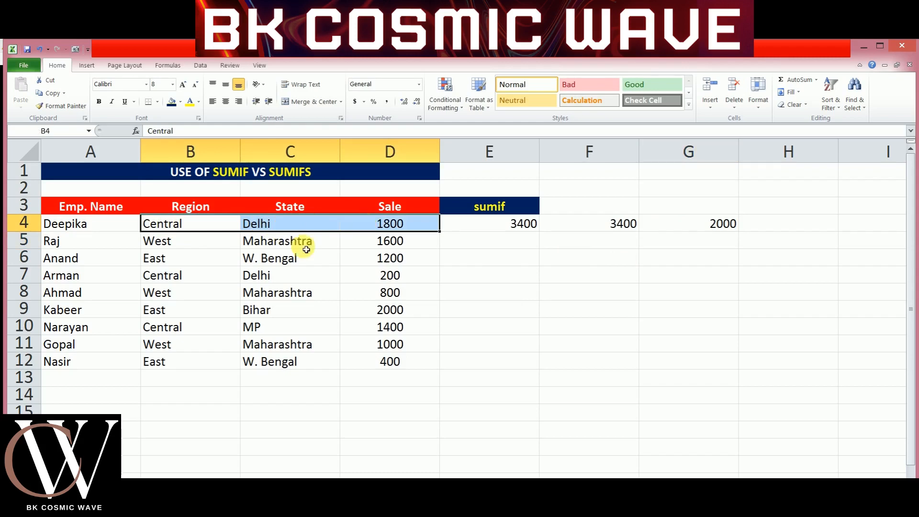
drag(187, 277, 365, 281)
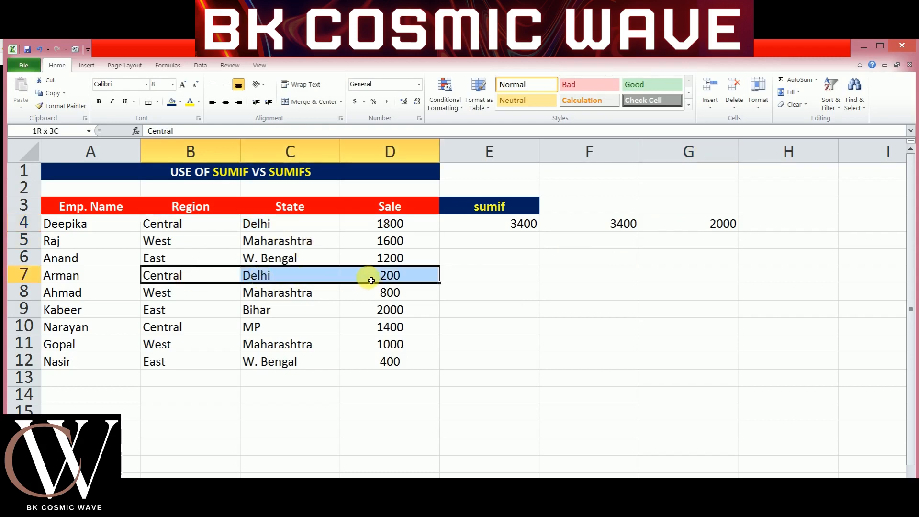
click(394, 227)
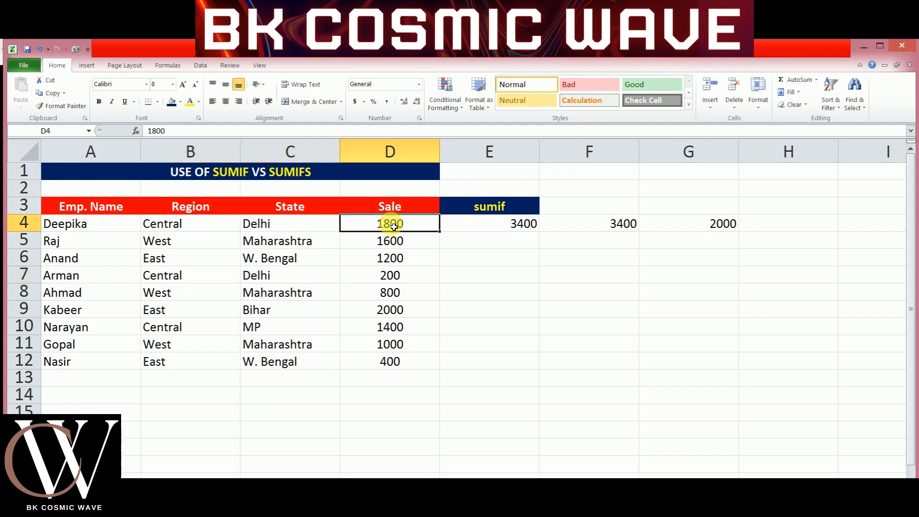
click(398, 281)
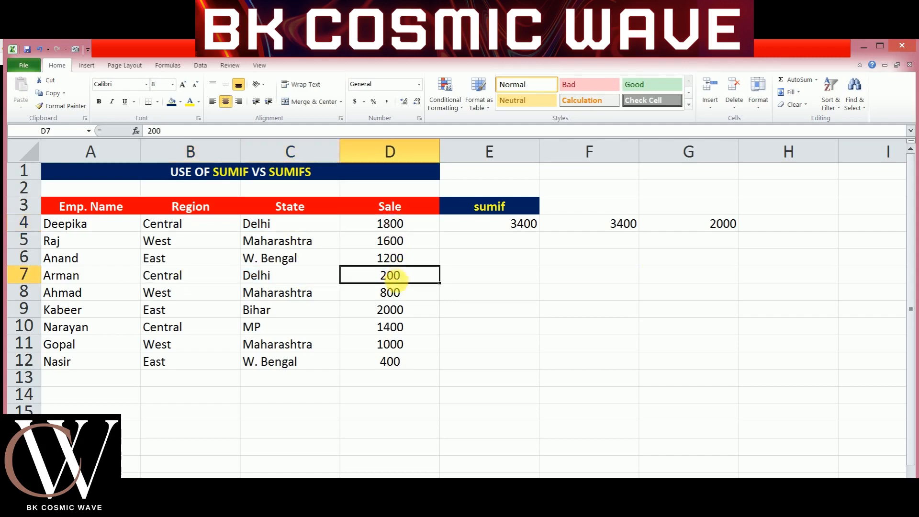
click(714, 225)
Step: Enter the heading "sumifs" in cell G3 above the SUMIFS result
click(706, 209)
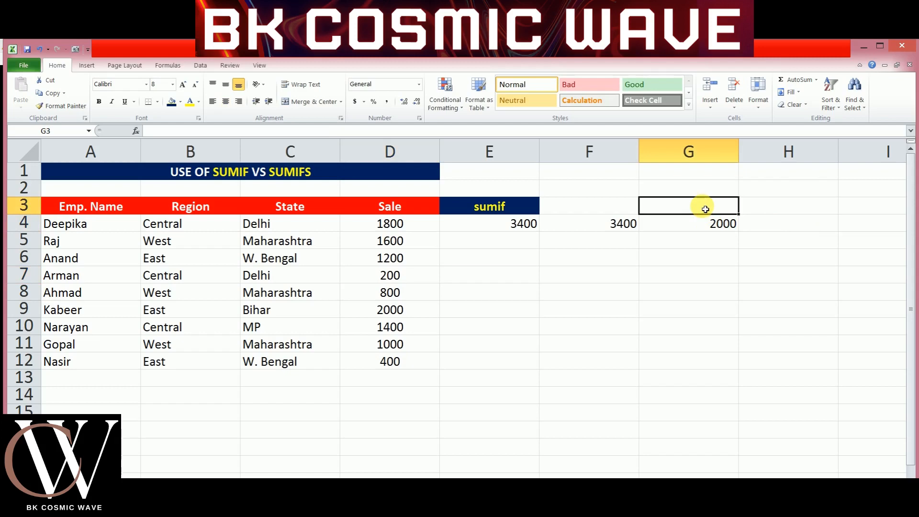
text(su)
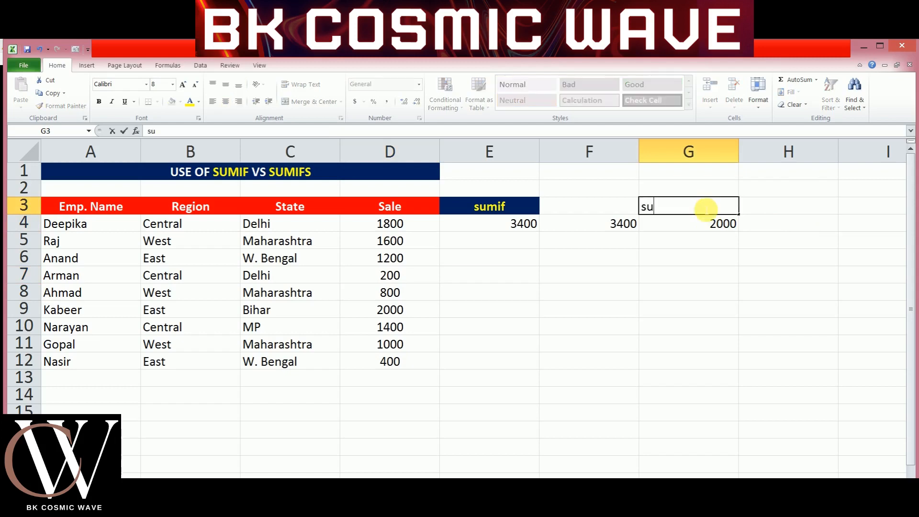
text(mifs)
click(695, 254)
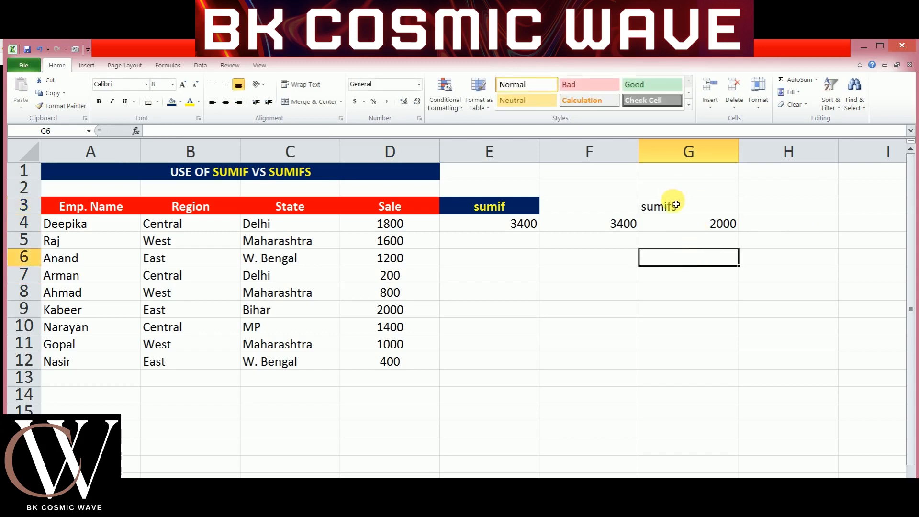
Step: Format the heading in G3 as centred, bold yellow text on a dark blue fill, matching the sumif heading
click(670, 206)
click(225, 102)
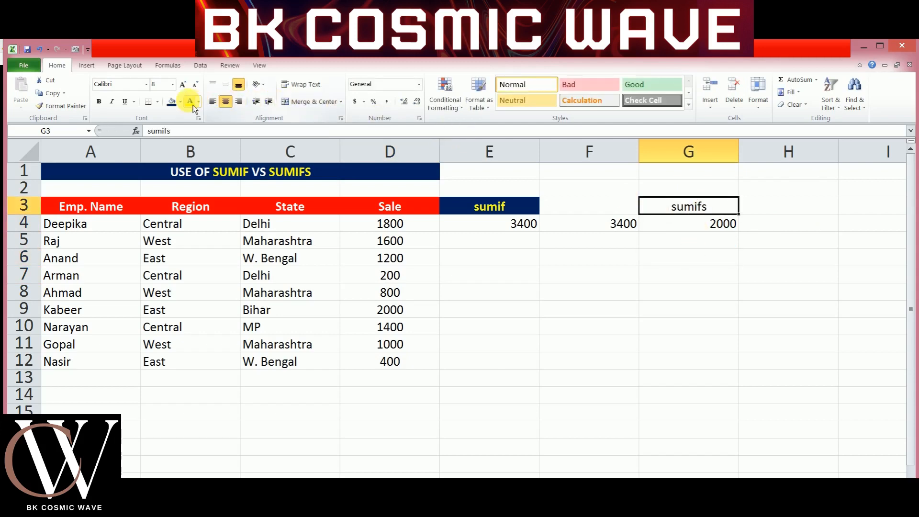
click(171, 101)
click(189, 102)
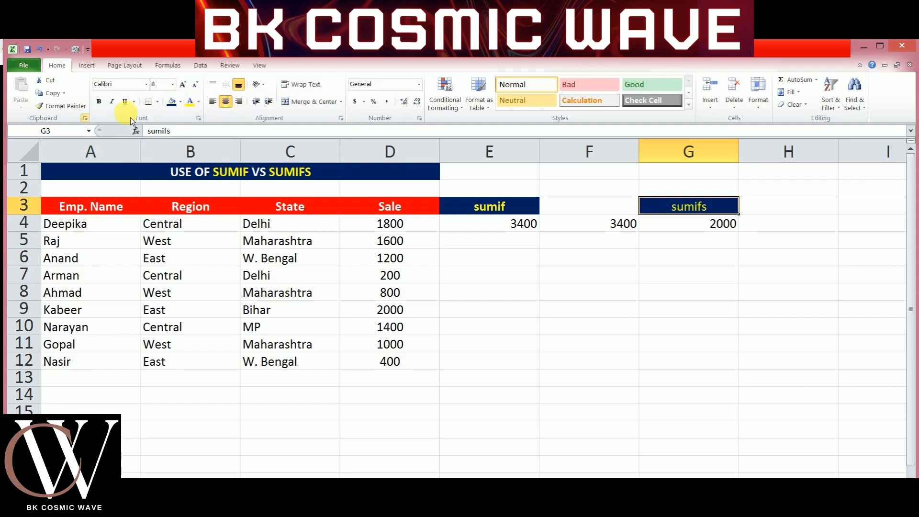
click(99, 102)
click(646, 243)
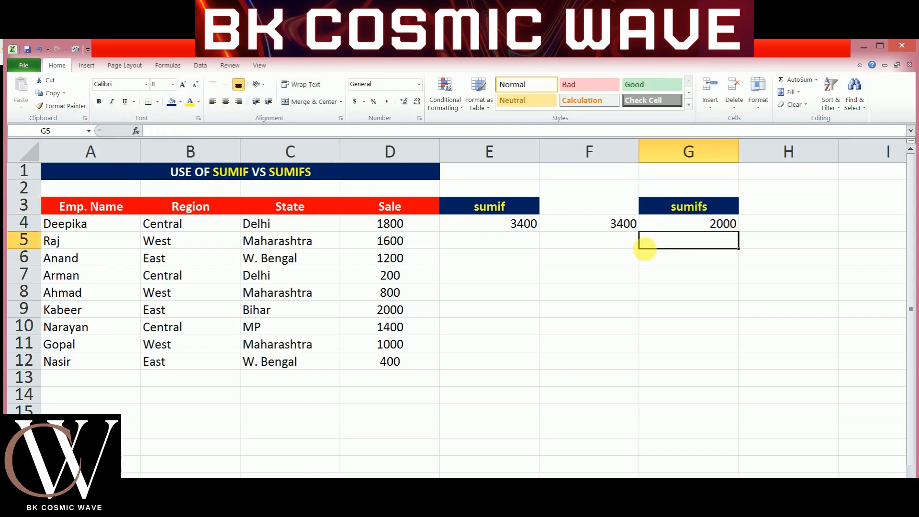